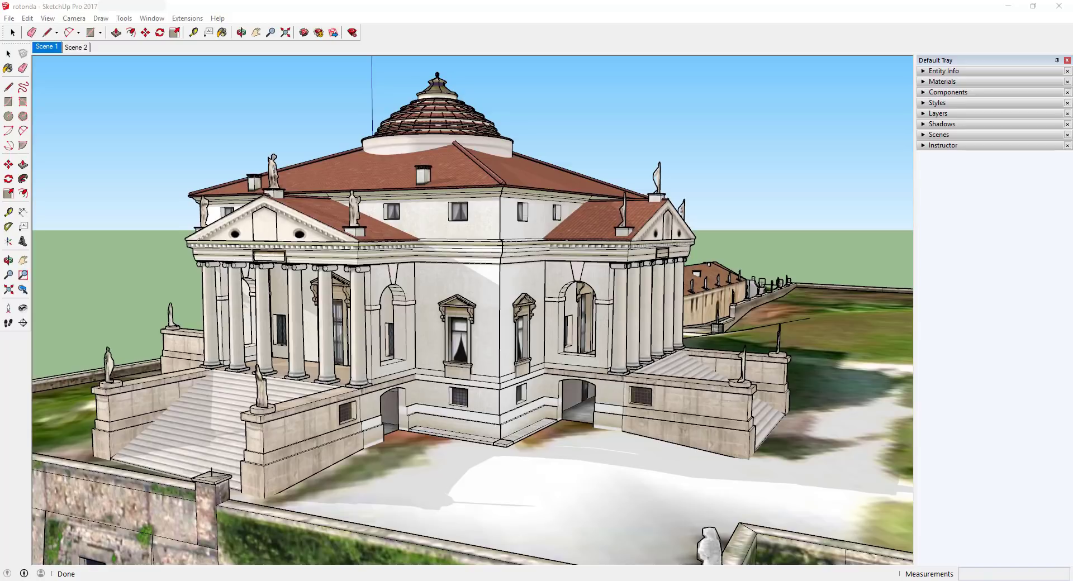
Load the Pencil 1 AO preset from the SketchFX preset list.
left_click(55, 84)
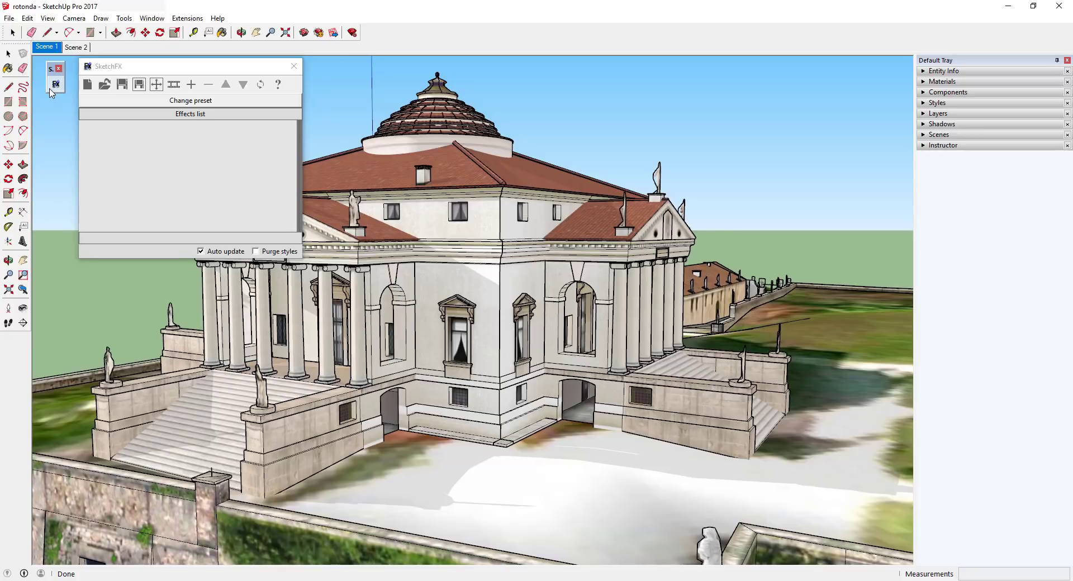
left_click(204, 103)
scroll(196, 204, "down", 2)
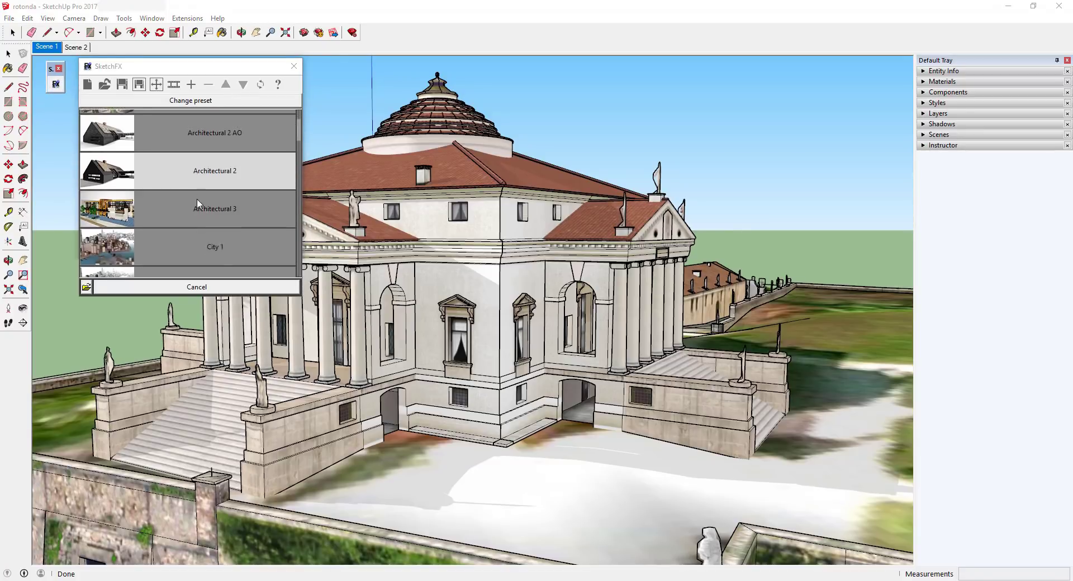
scroll(196, 204, "down", 6)
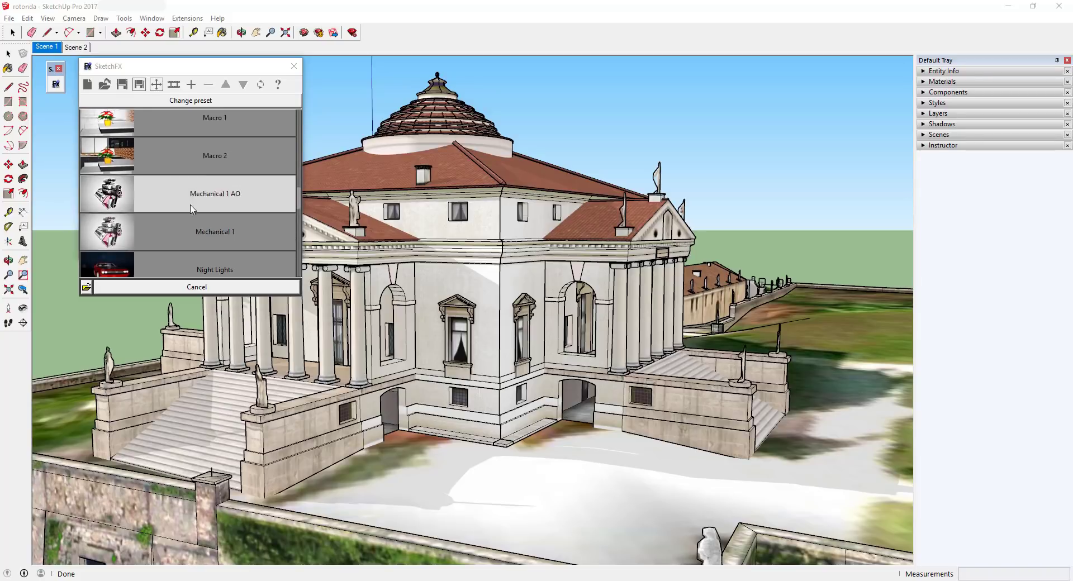
scroll(191, 209, "down", 3)
left_click(197, 227)
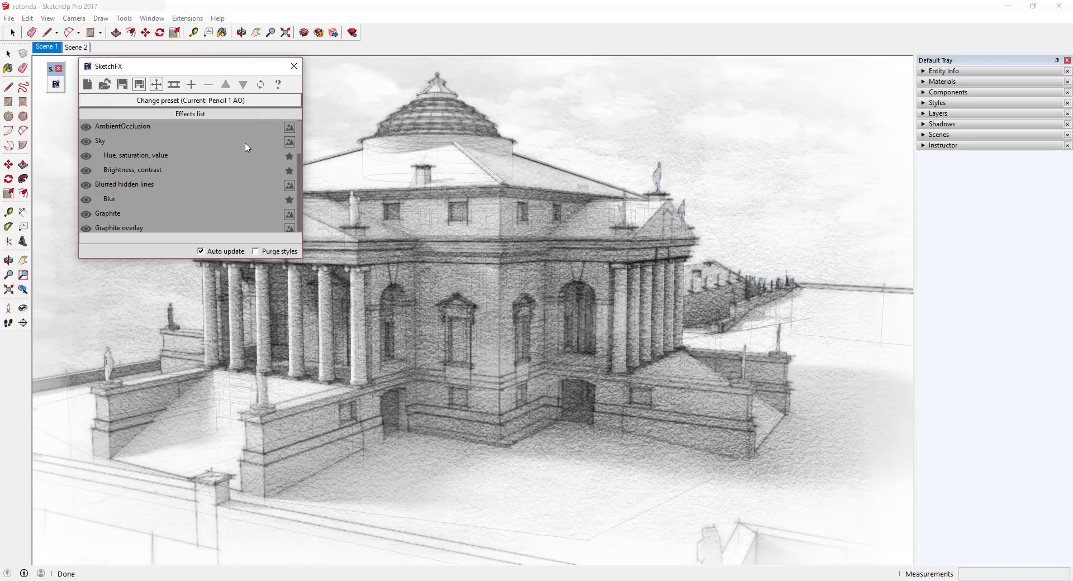
Re-render the Pencil 1 AO sketch and review the effect stack down to Color and Radial mask.
left_click(262, 85)
scroll(190, 222, "down", 2)
scroll(168, 223, "down", 2)
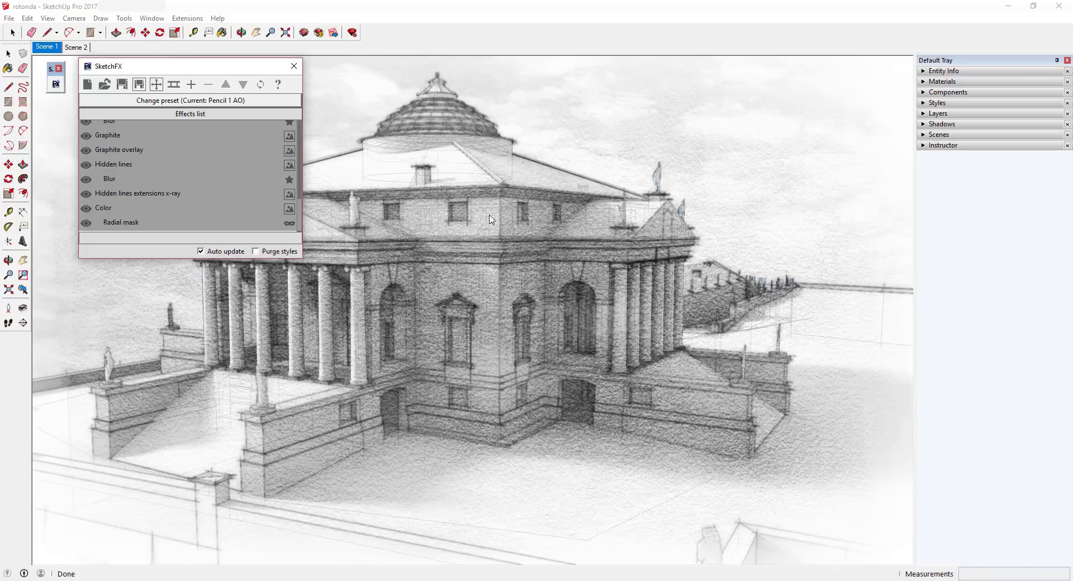
Hide the Radial mask, Color, x-ray, Blur, Hidden lines, Graphite overlay and Graphite effects.
left_click(86, 223)
left_click(86, 208)
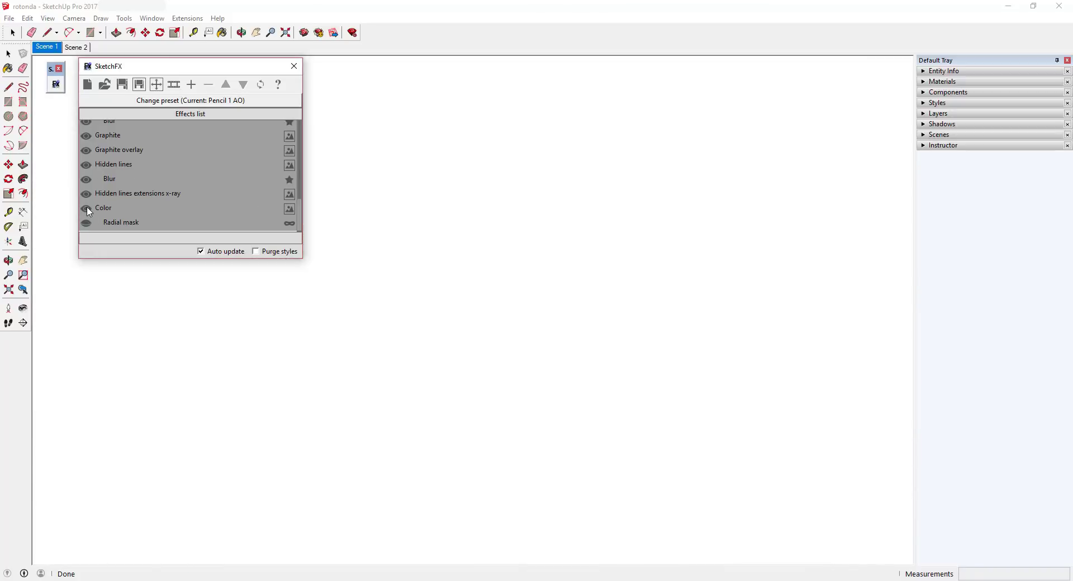
left_click(86, 193)
left_click(86, 178)
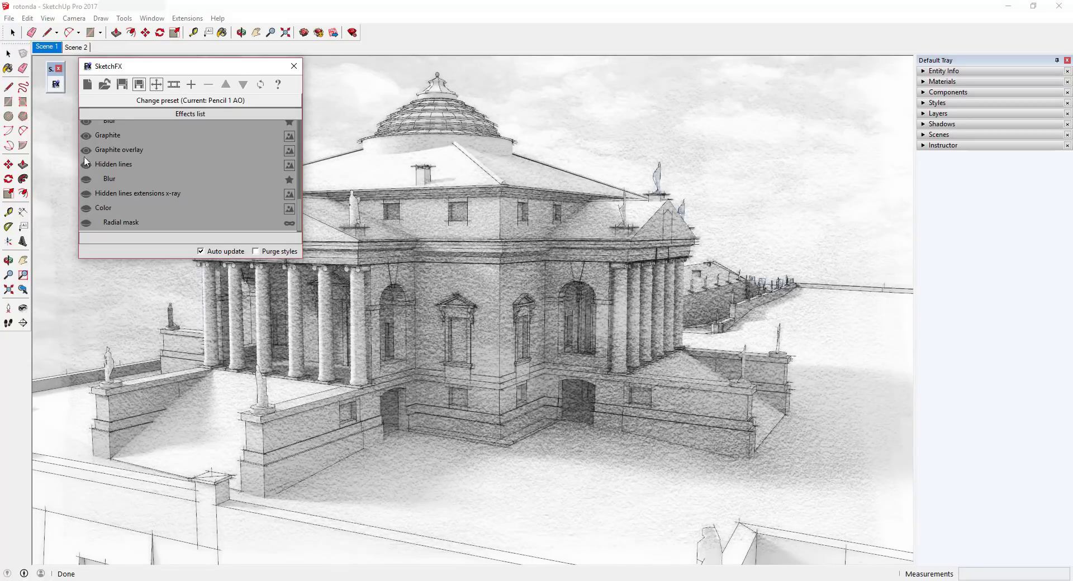
left_click(87, 164)
left_click(86, 150)
left_click(86, 135)
Hide Blur, Blurred hidden lines and Hue, saturation, value, leaving AmbientOcclusion enabled.
scroll(90, 140, "up", 2)
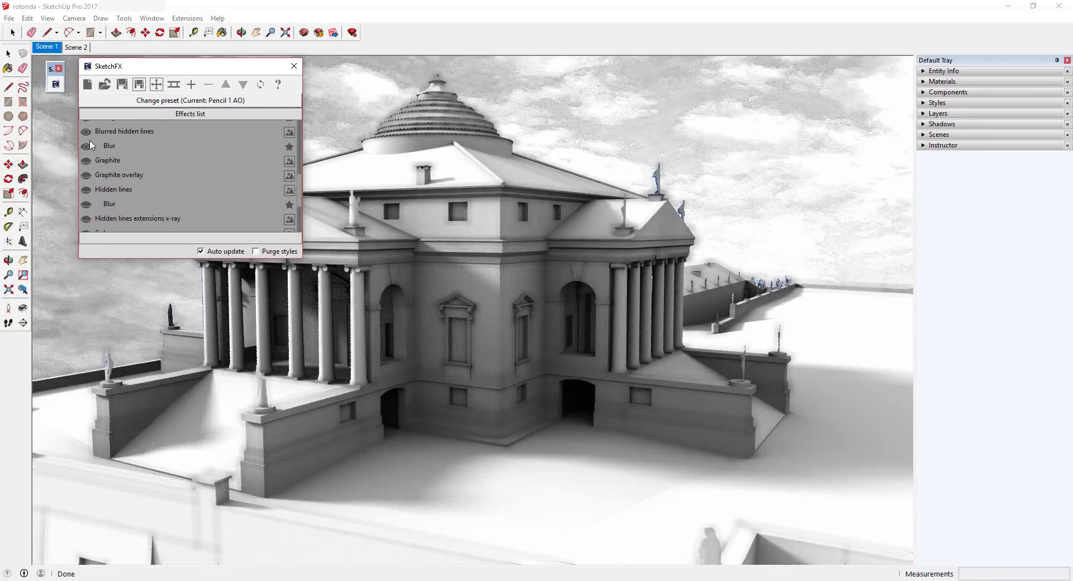
scroll(103, 161, "up", 2)
left_click(86, 188)
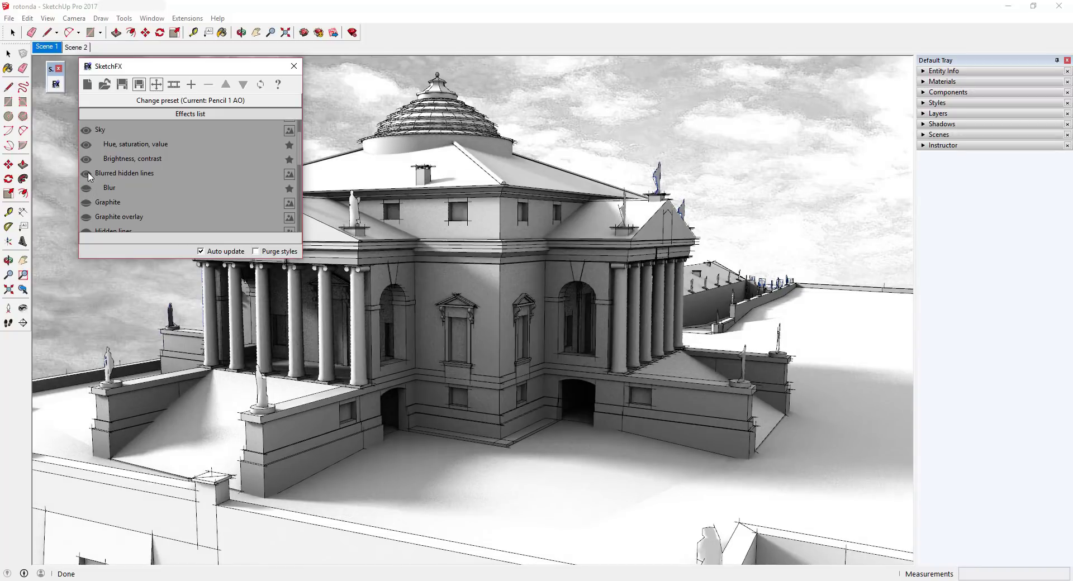
left_click(86, 174)
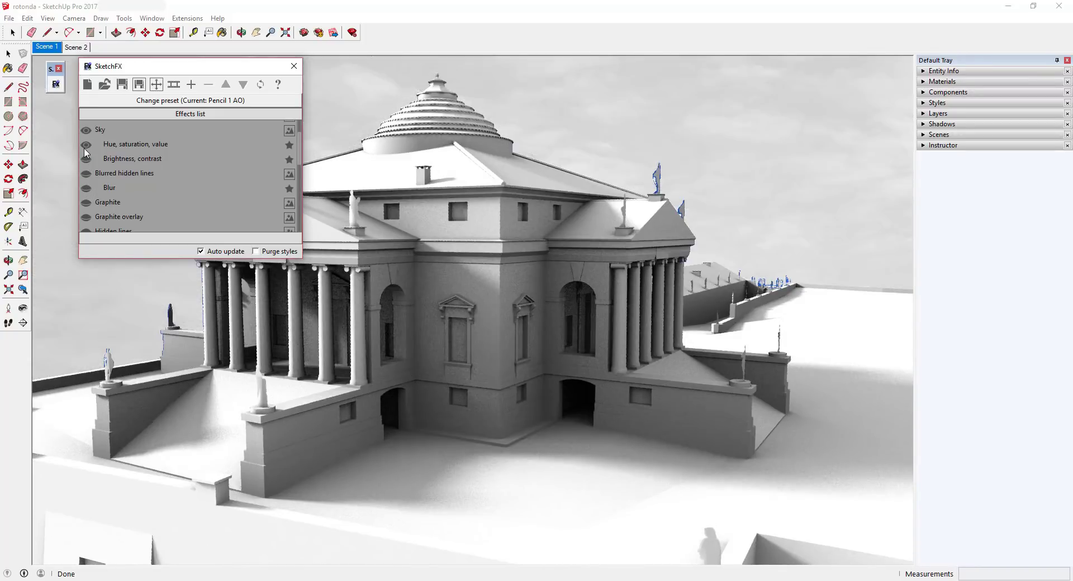
left_click(85, 147)
scroll(90, 134, "up", 1)
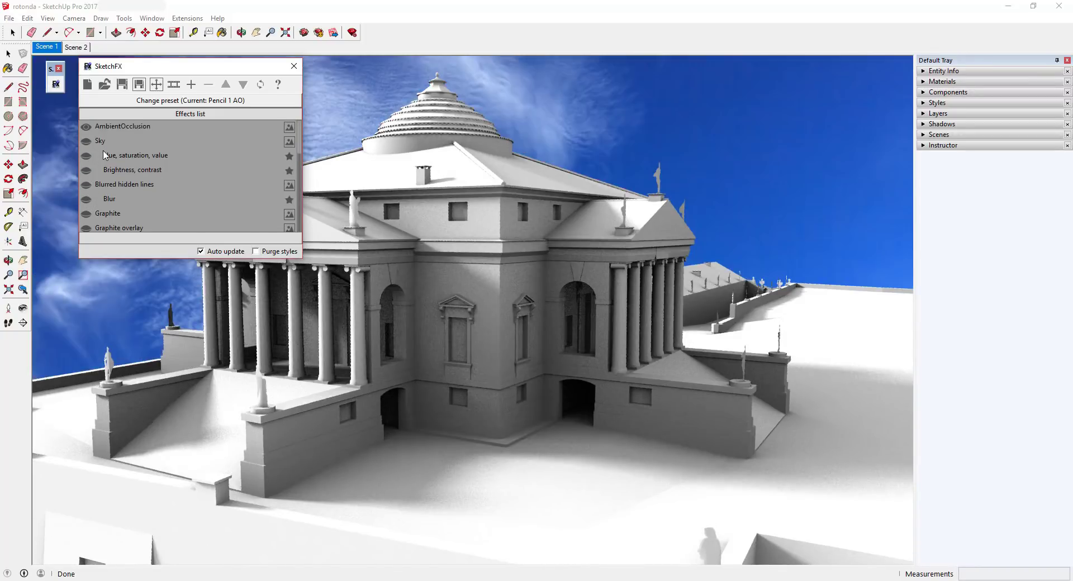
left_click(87, 128)
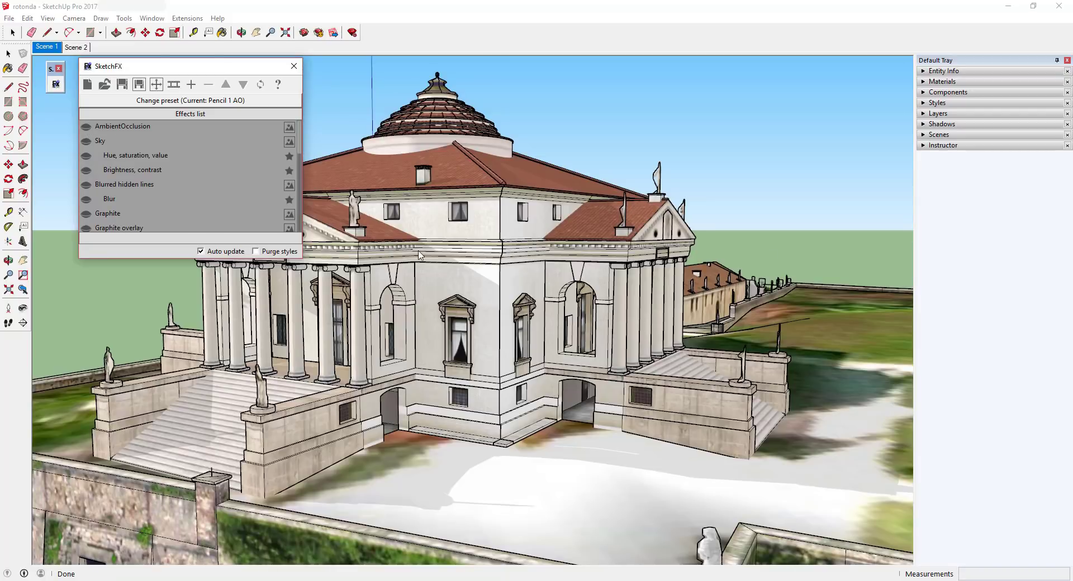
left_click(86, 128)
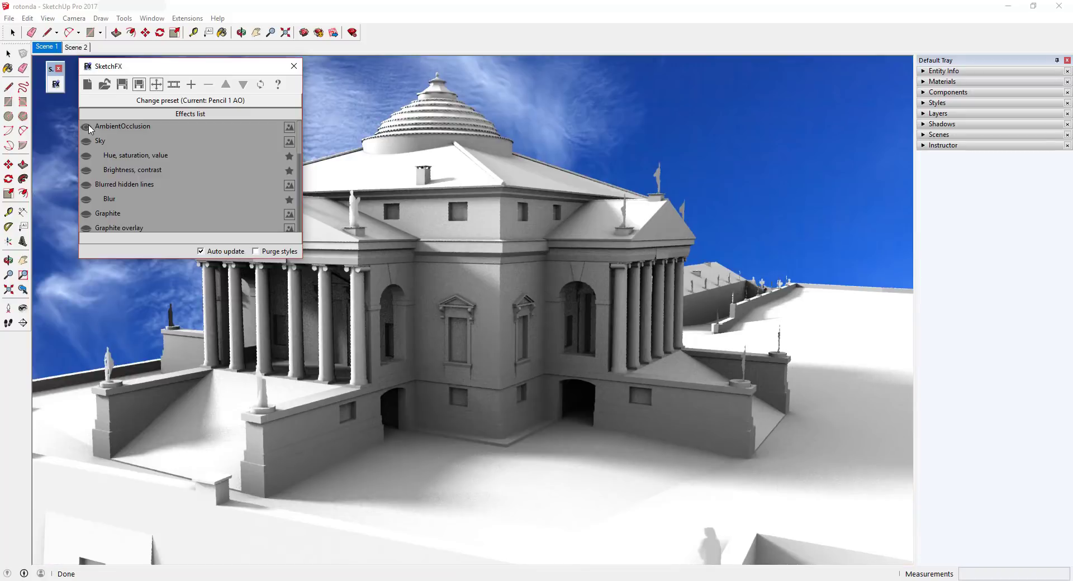
Set AmbientOcclusion quality to Very Low (4 spp) and render mode to Ambient Occlusion (Colored).
left_click(123, 127)
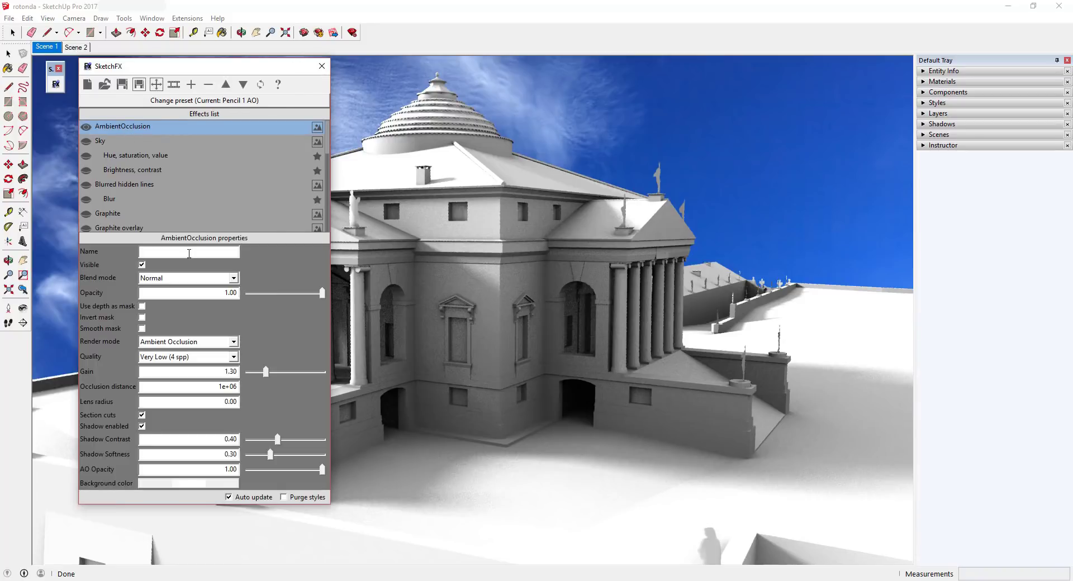
scroll(179, 359, "down", 2)
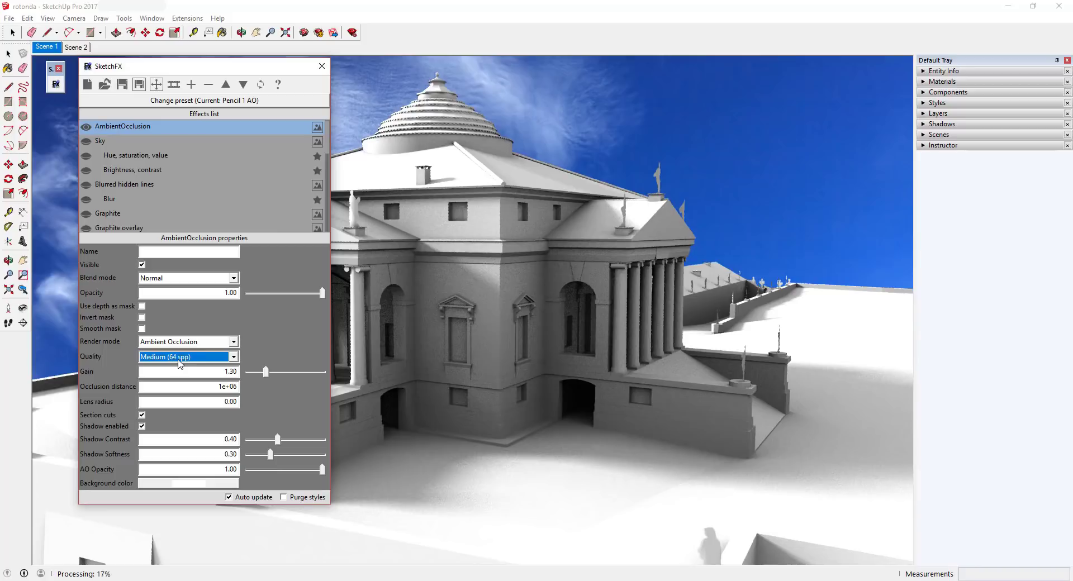
left_click(179, 361)
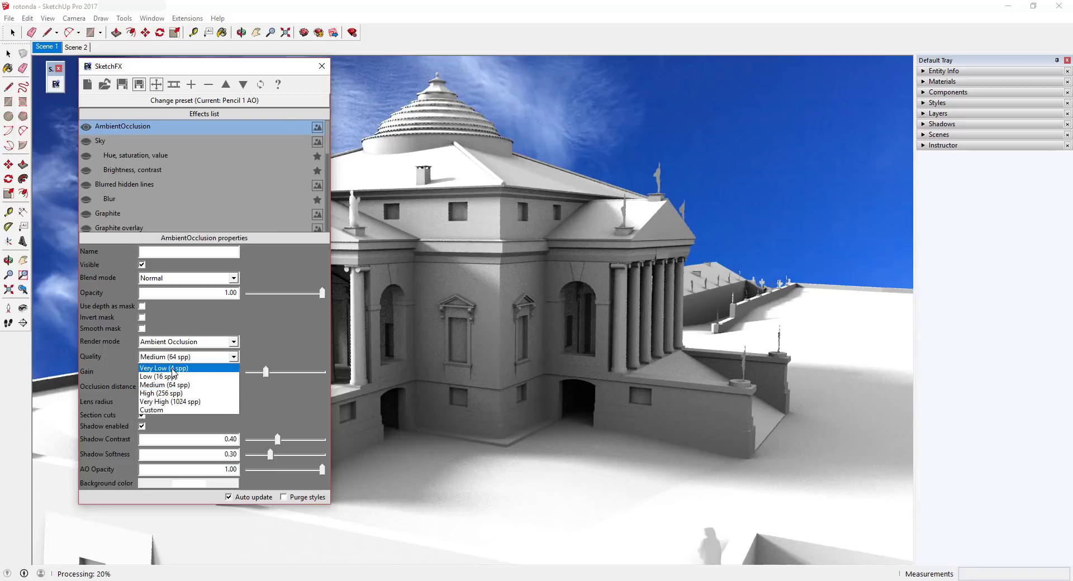
left_click(170, 368)
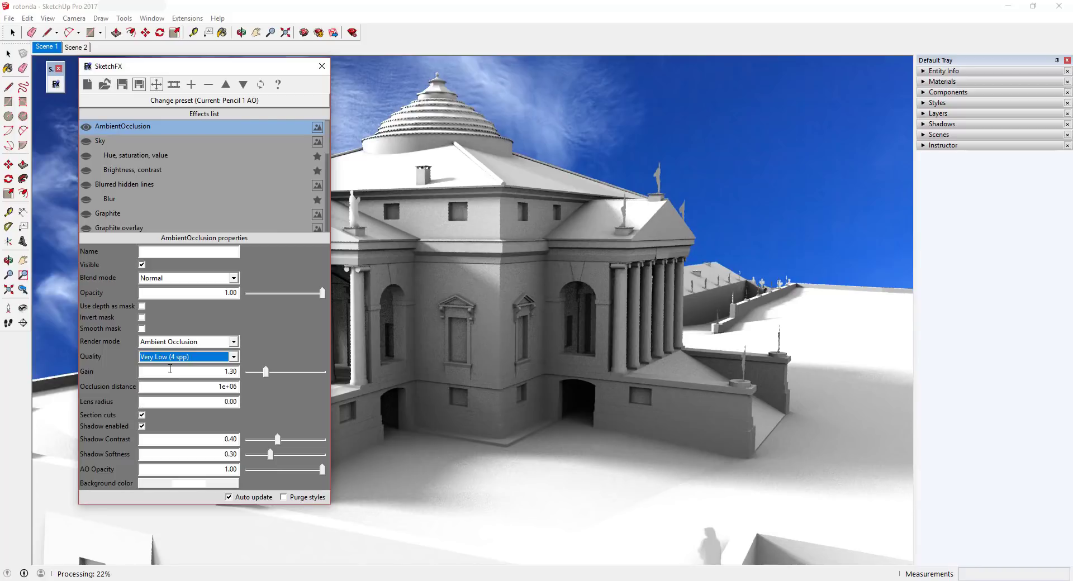
left_click(233, 342)
left_click(219, 366)
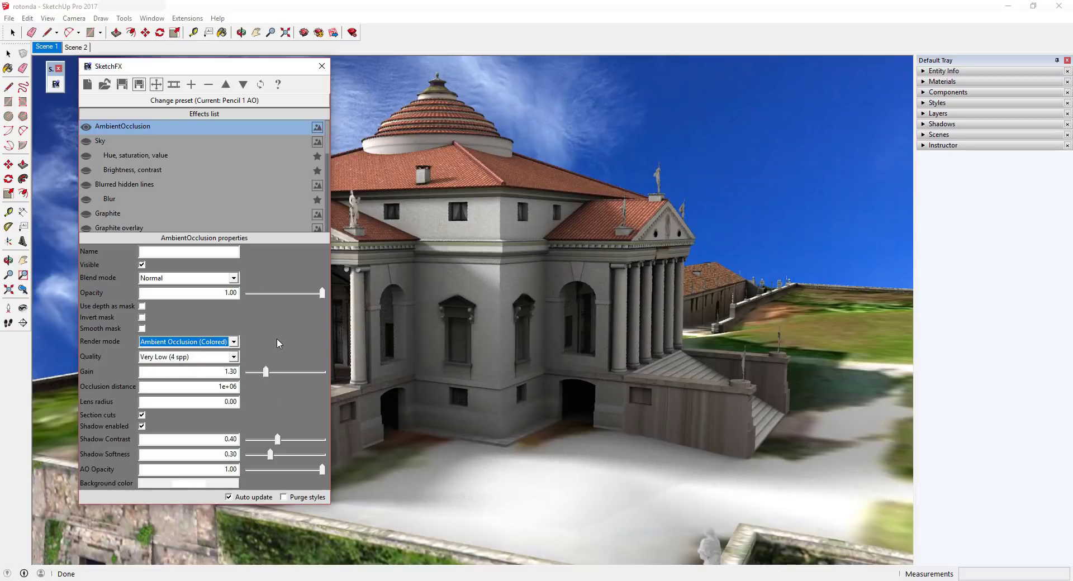
Adjust Shadow Contrast, trying 0.80 and 0.50 before settling on 0.30.
left_click(277, 441)
left_click_drag(278, 440, 307, 441)
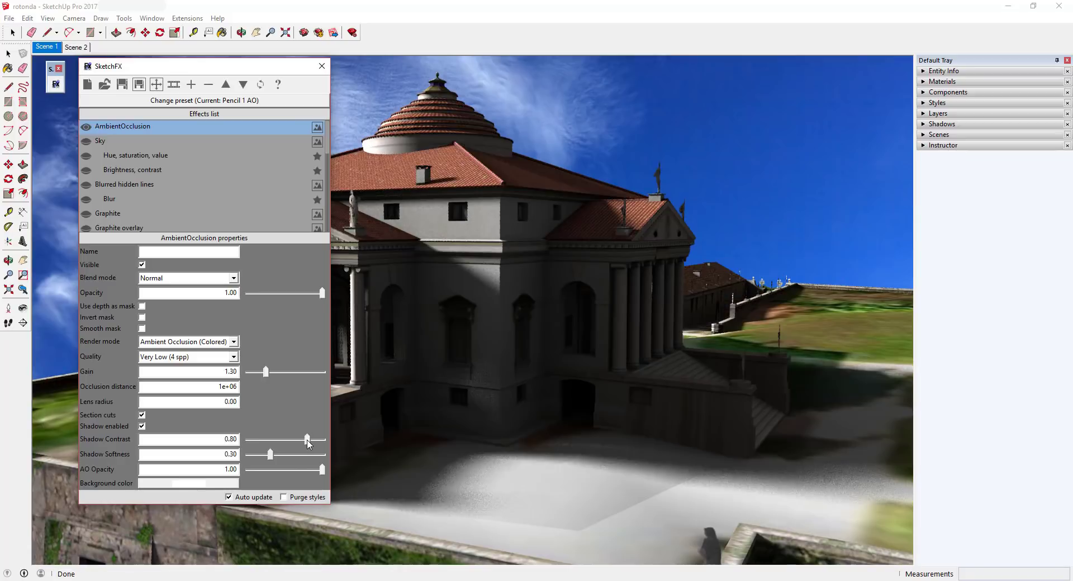
left_click(310, 441)
type("0.5")
key("Return")
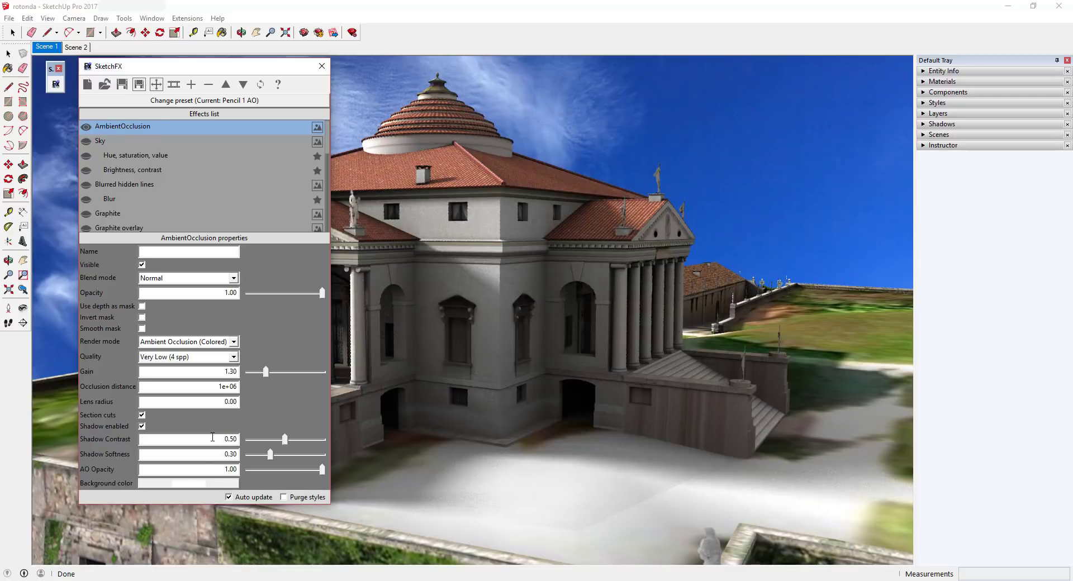
left_click(212, 437)
type("0.3")
key("Return")
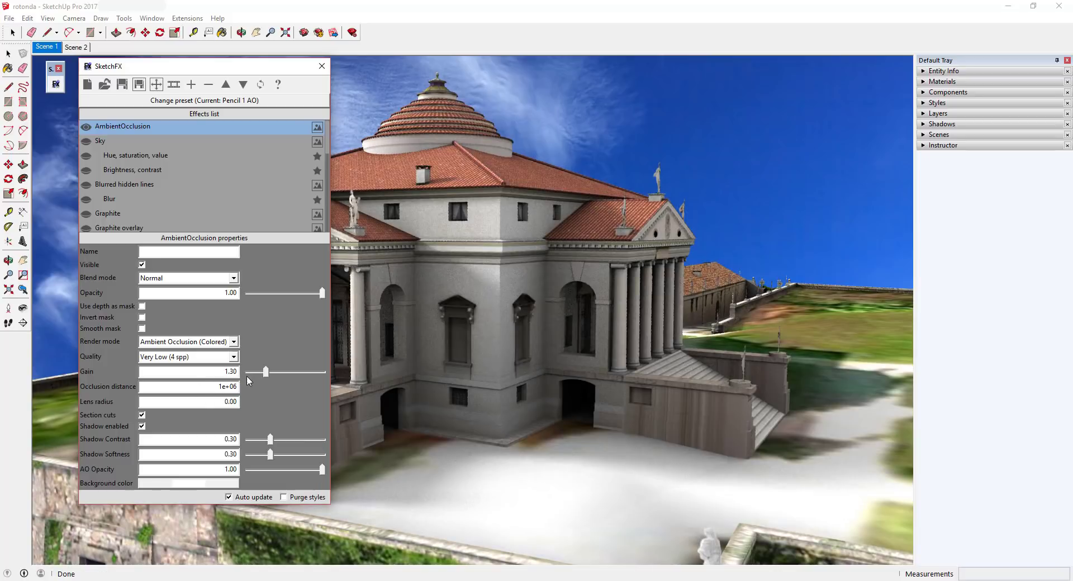
Set Gain to 1.30 after trying 2.00, and return render mode to plain Ambient Occlusion.
left_click(231, 371)
type("2")
key("Return")
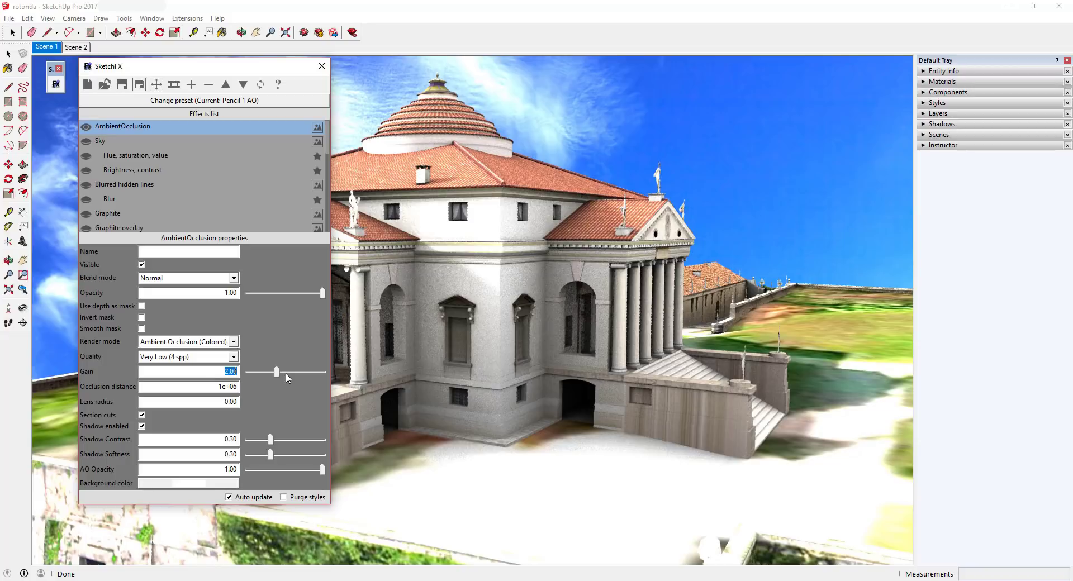
type("1.3")
key("Return")
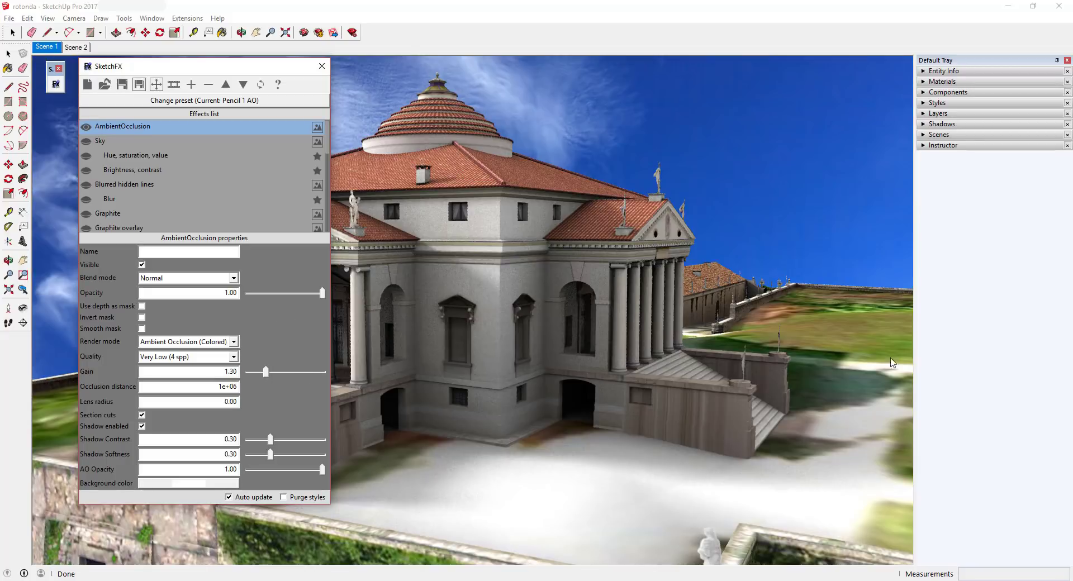
left_click(182, 343)
left_click(181, 358)
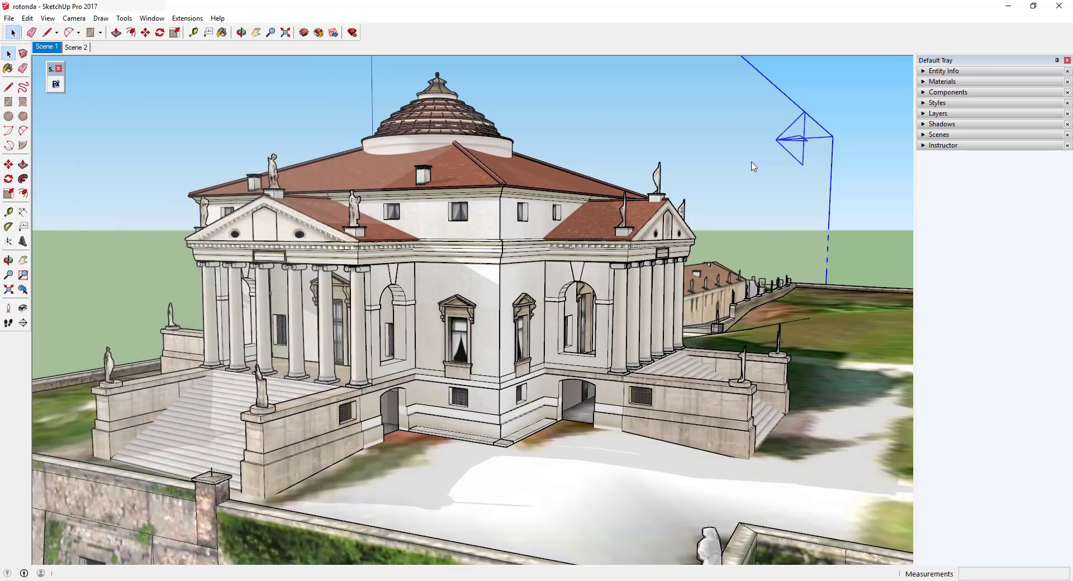
right_click(754, 125)
left_click(784, 184)
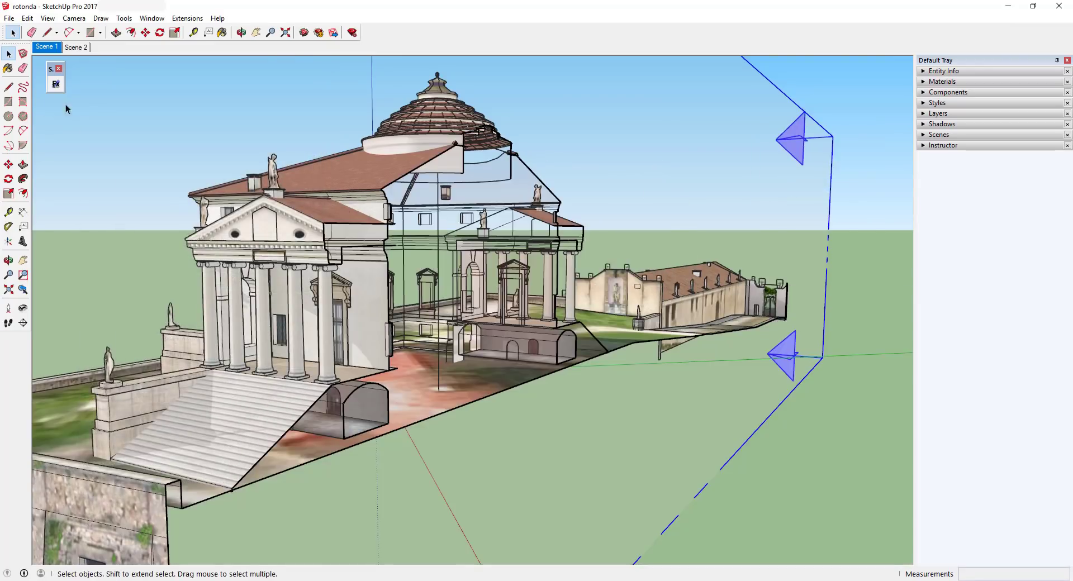
left_click(56, 84)
left_click(261, 85)
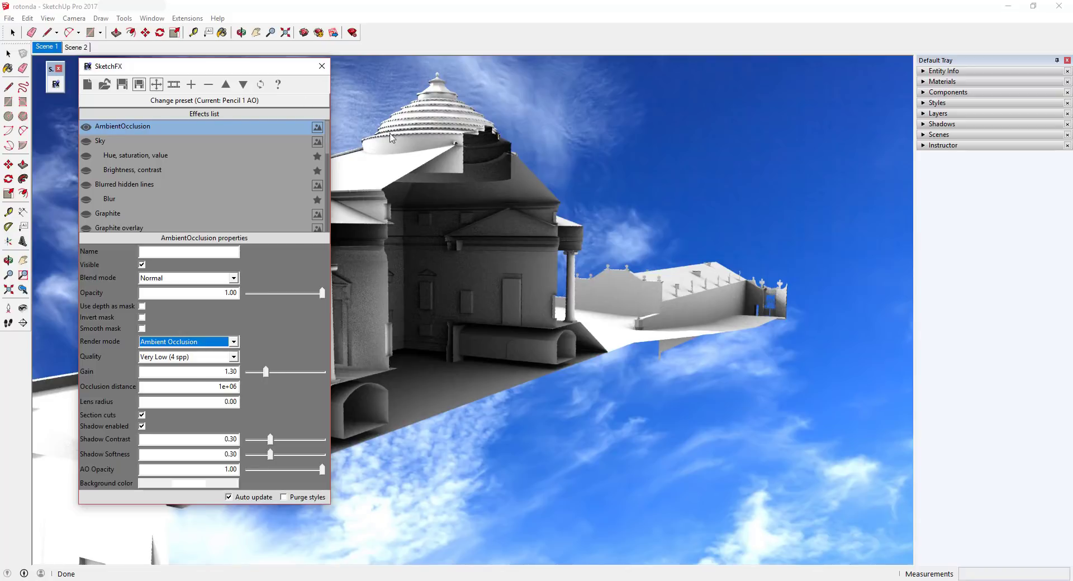
key("space")
left_click(48, 18)
left_click(68, 69)
right_click(763, 170)
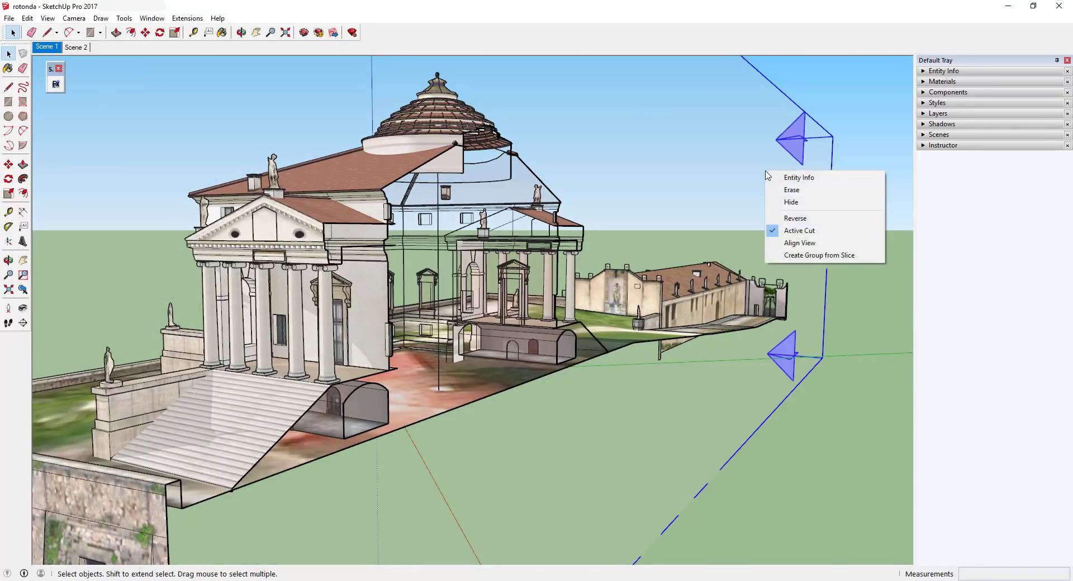
left_click(792, 229)
left_click(55, 83)
left_click(184, 341)
left_click(173, 350)
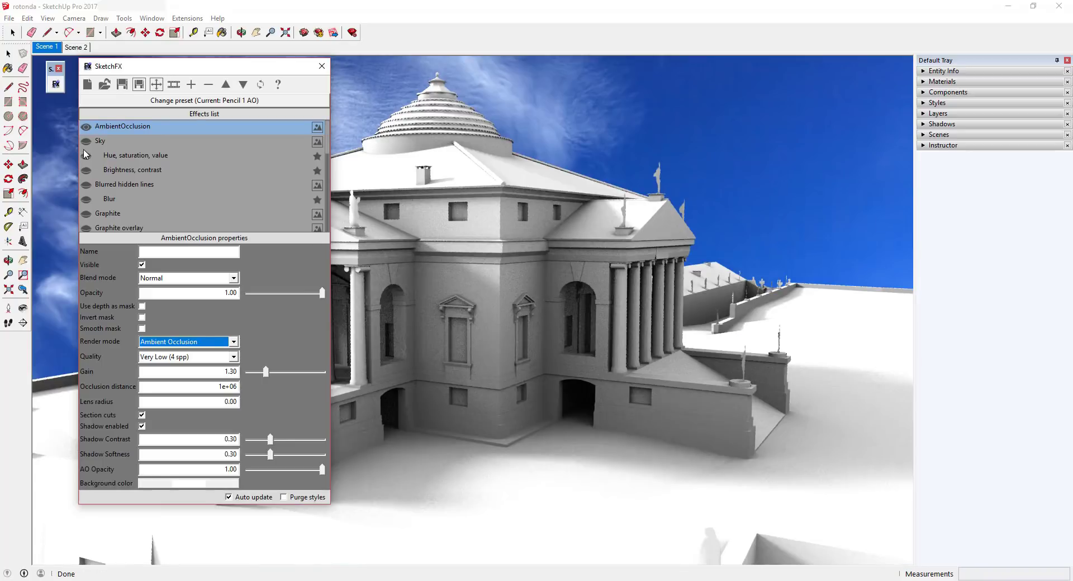
Enable the Sky effect with Use depth as mask and Invert mask kept on, then enable Hue, saturation, value.
left_click(86, 141)
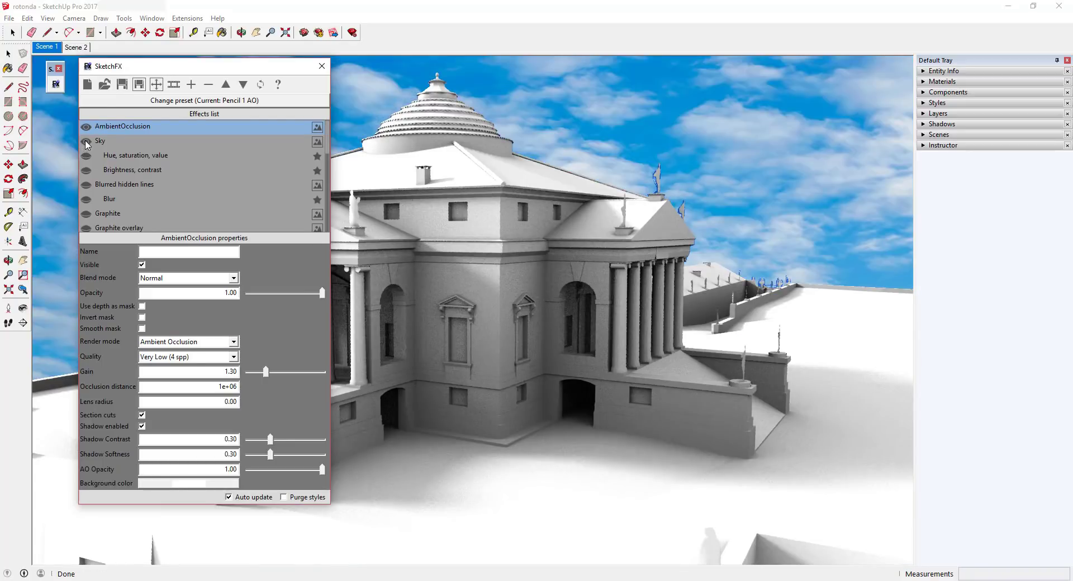
left_click(112, 146)
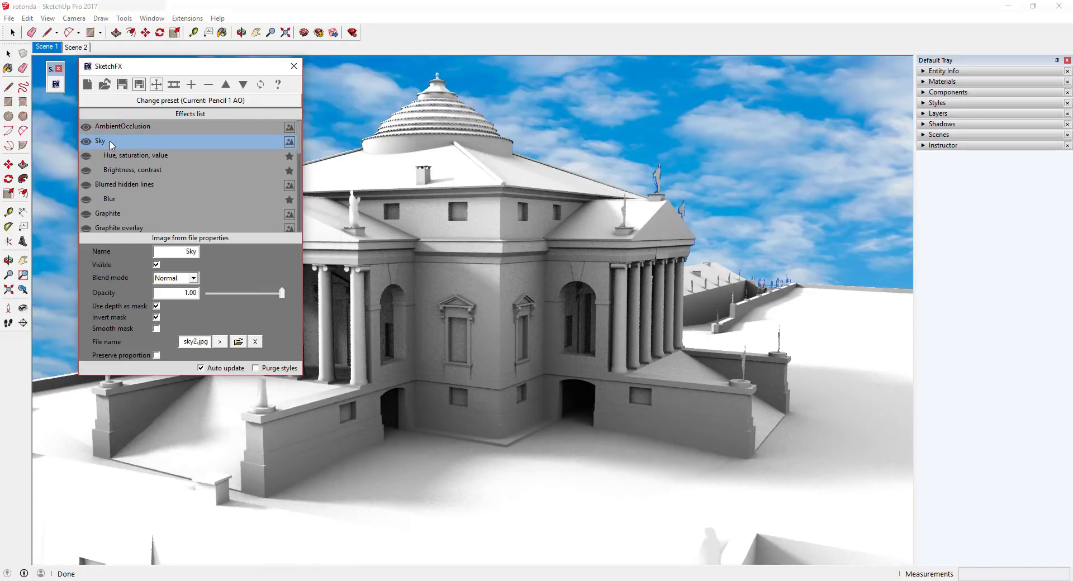
left_click(156, 306)
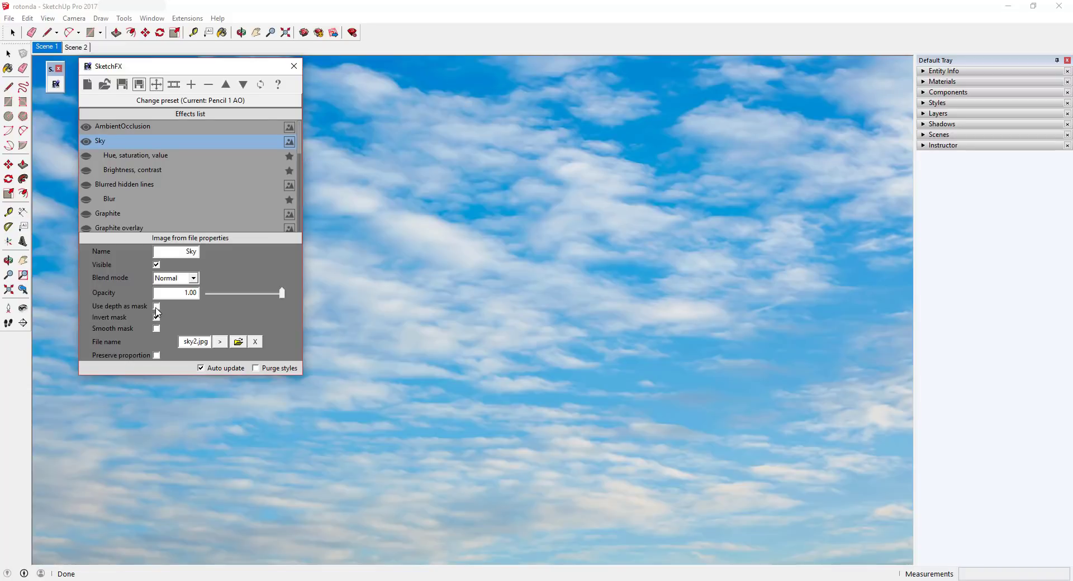
left_click(157, 306)
left_click(157, 318)
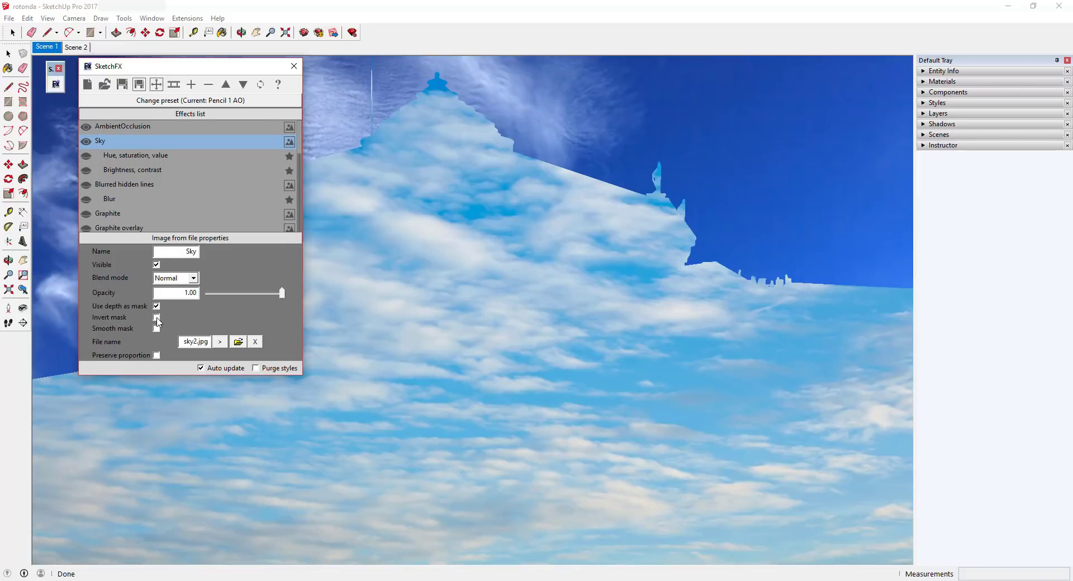
left_click(157, 317)
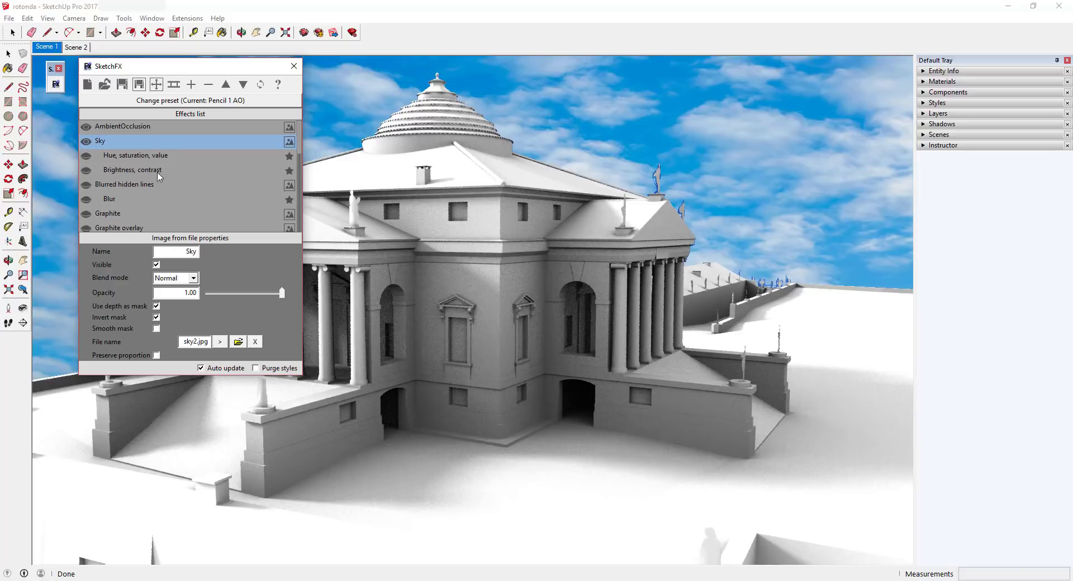
left_click(86, 156)
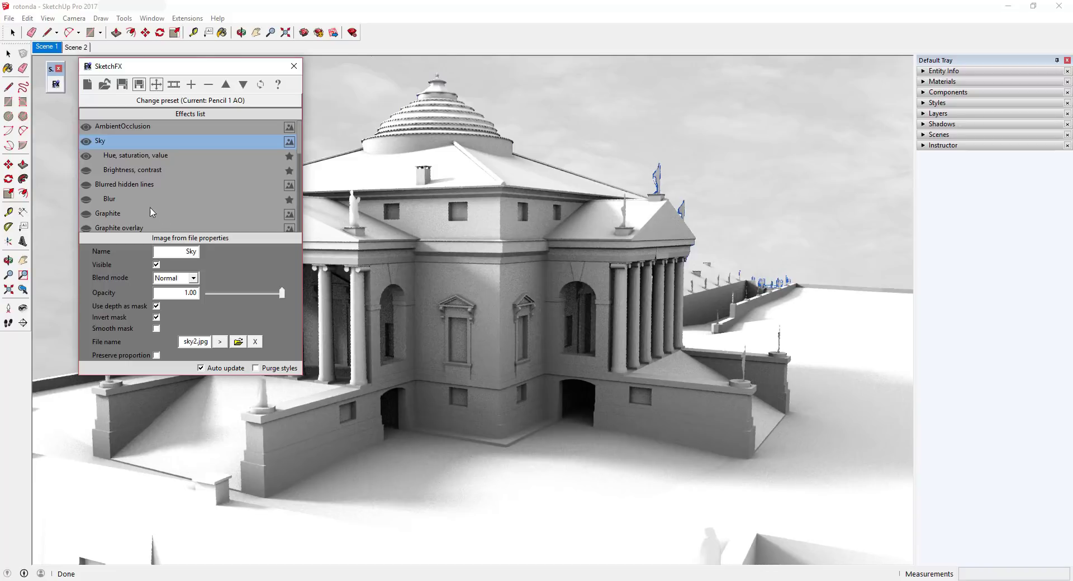
Turn on Brightness, contrast and check its values: Brightness 0.00, Contrast 5.00.
left_click(85, 170)
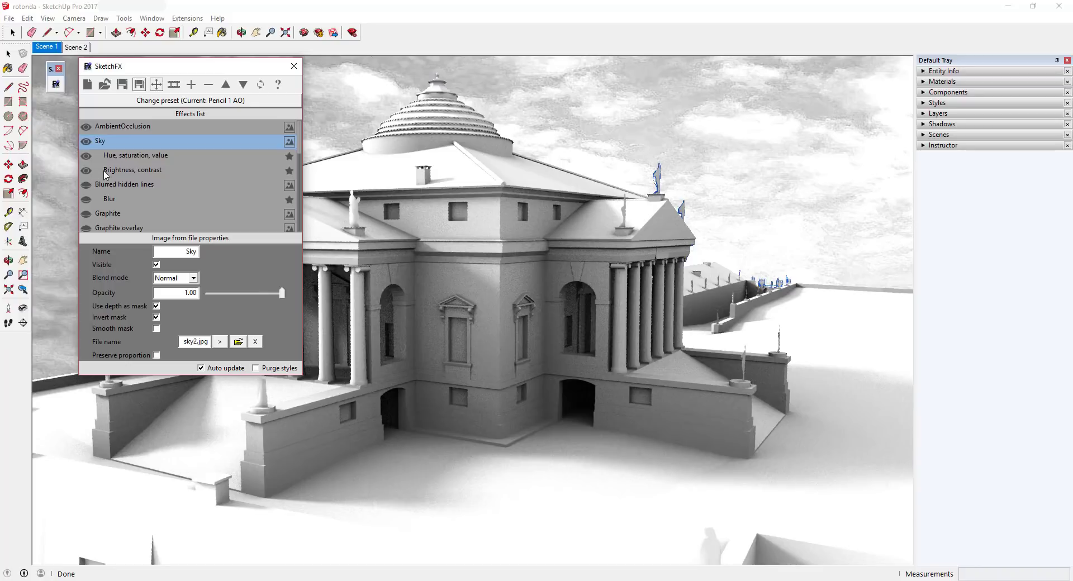
left_click(125, 170)
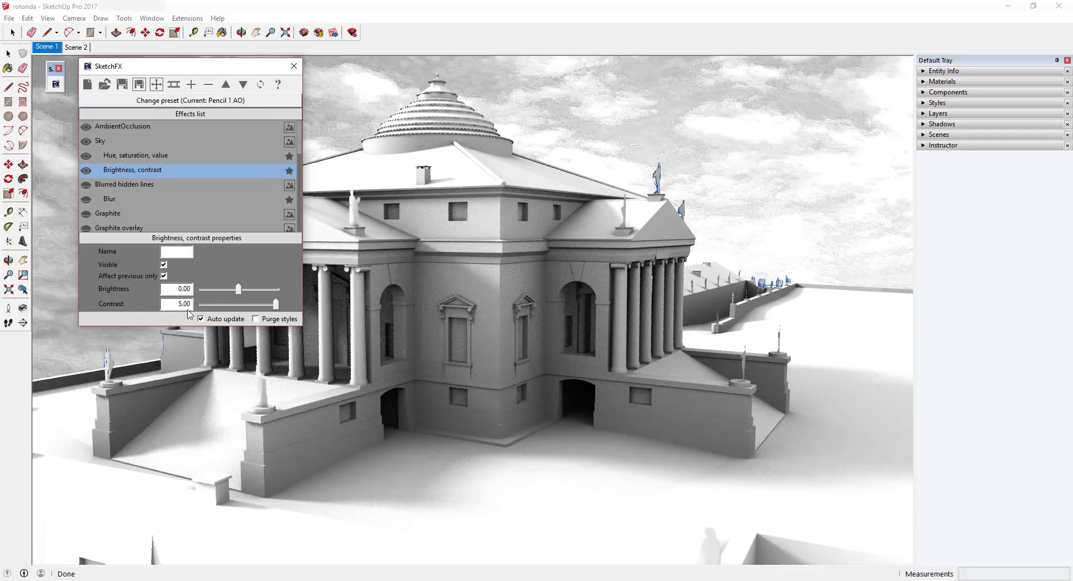
left_click(970, 386)
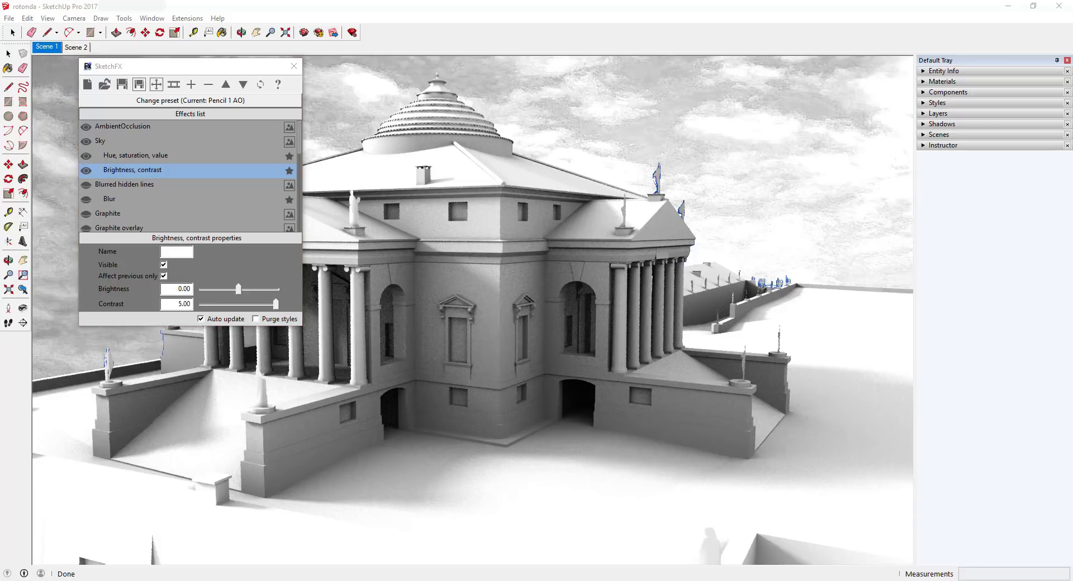
Enable Blurred hidden lines with Multiply blend mode and turn on the Blur beneath it.
left_click(86, 185)
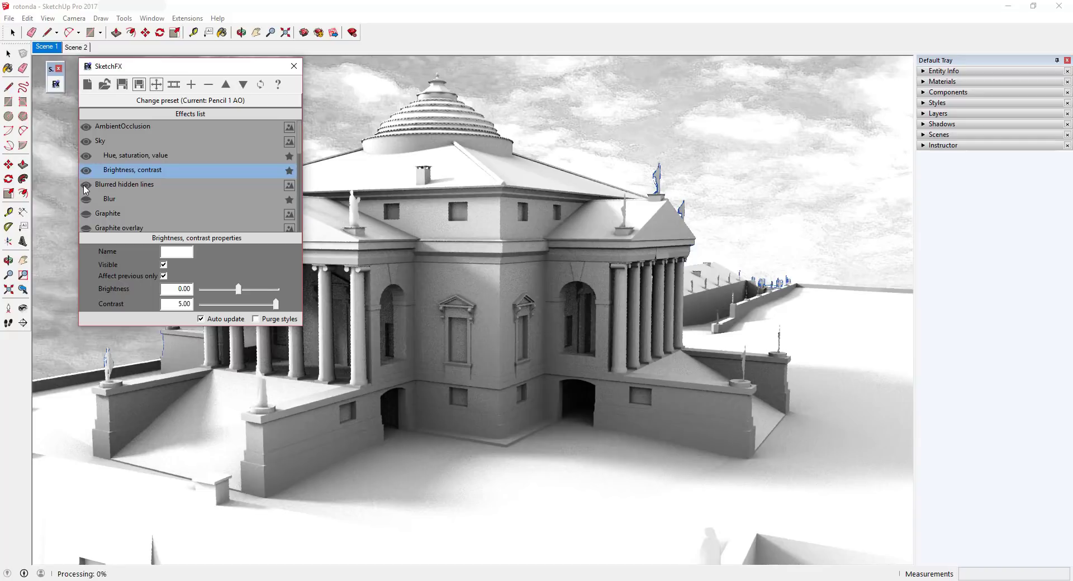
left_click(128, 187)
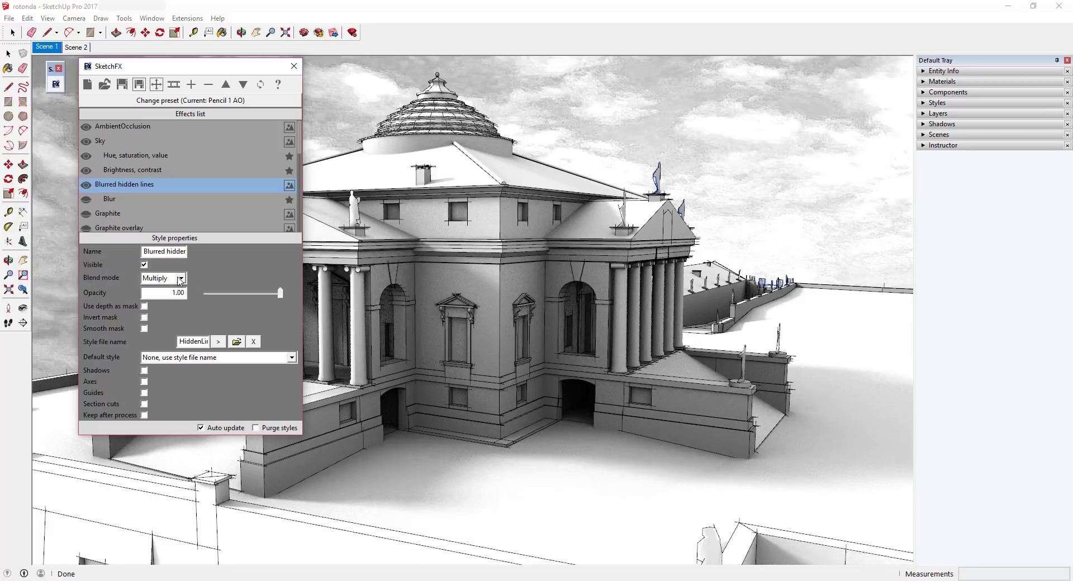
left_click(180, 278)
left_click(168, 293)
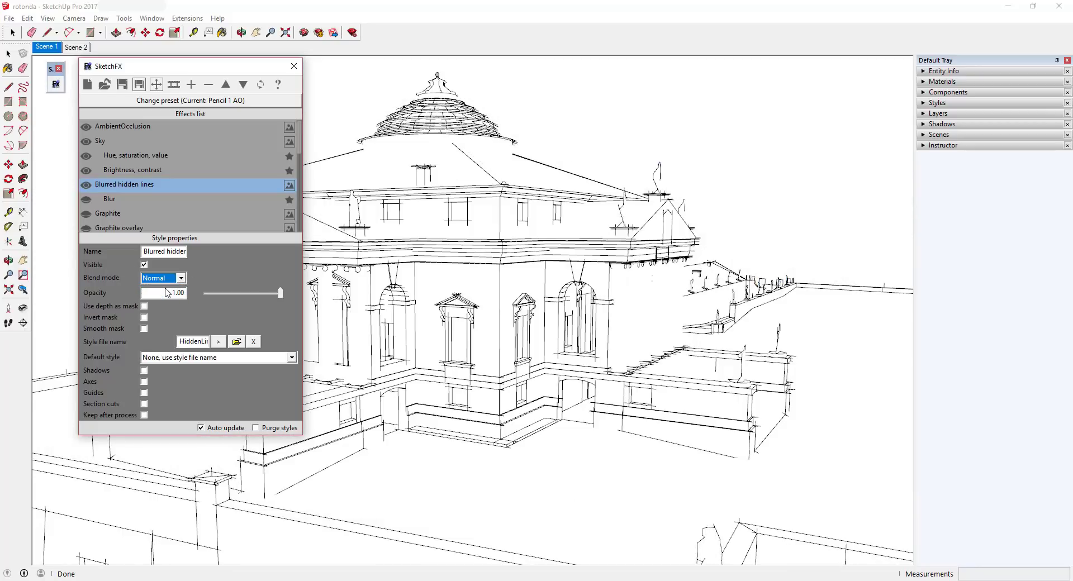
left_click(171, 278)
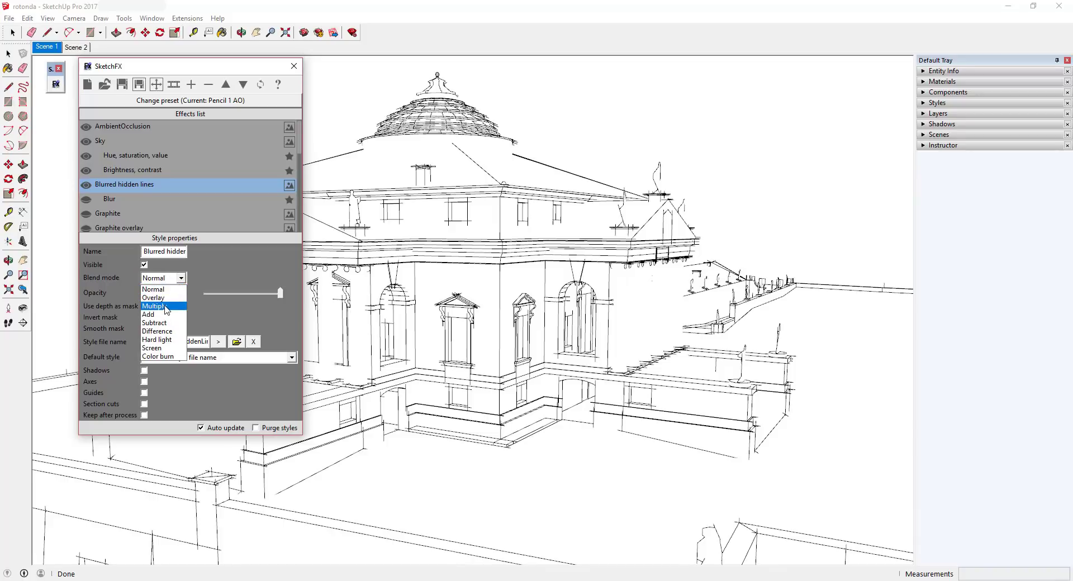
left_click(166, 306)
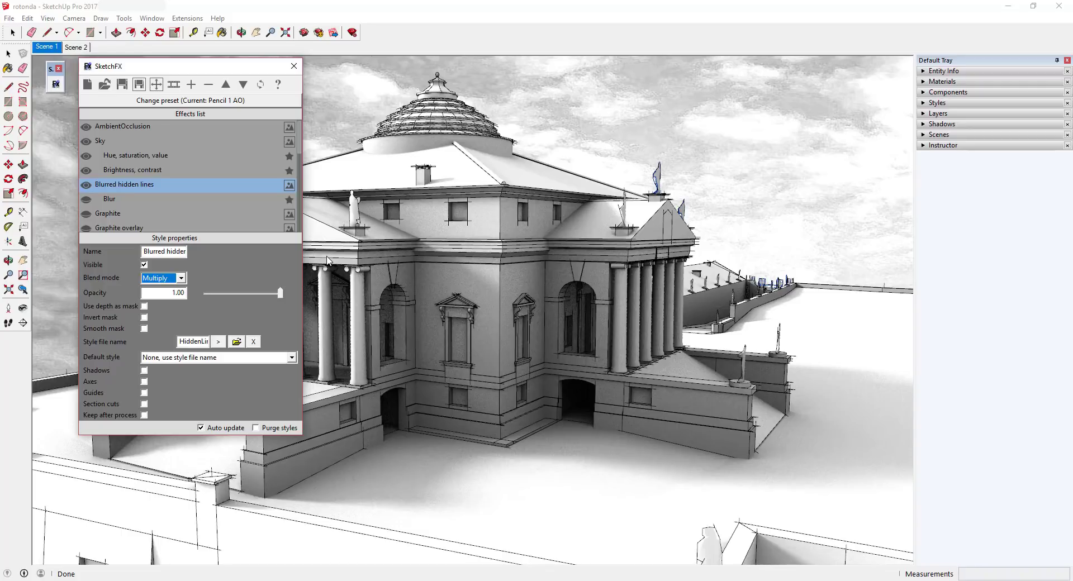
left_click(87, 200)
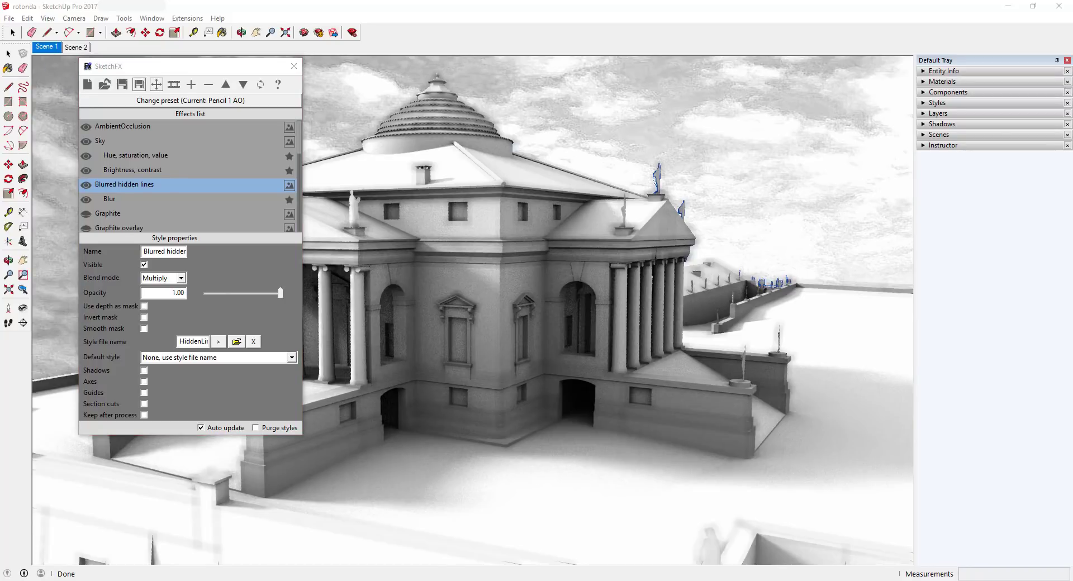
Enable Graphite and Graphite overlay, setting Graphite to Normal blending at 0.50 opacity.
scroll(116, 173, "down", 4)
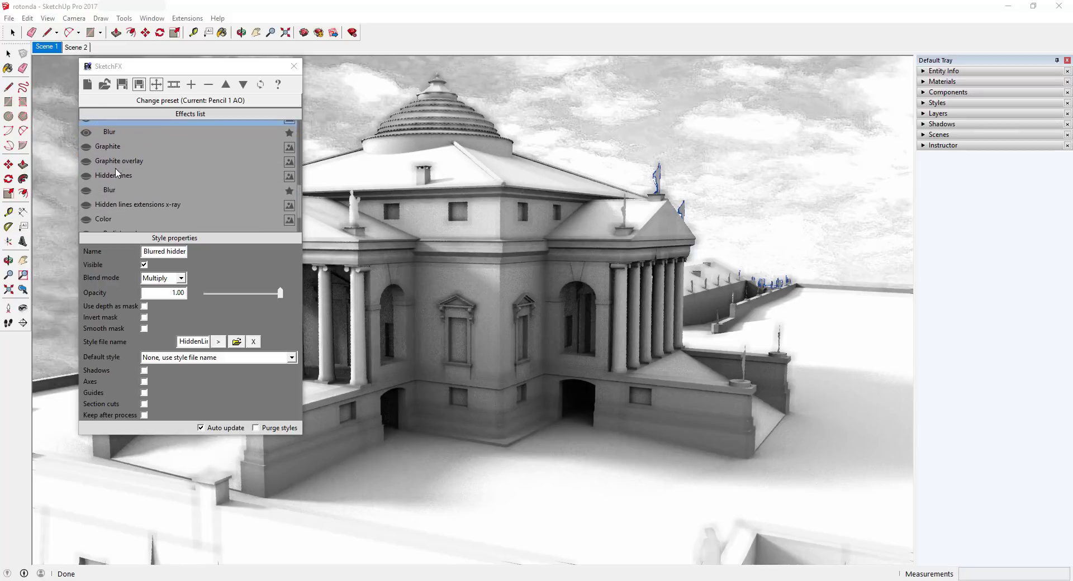
left_click(87, 147)
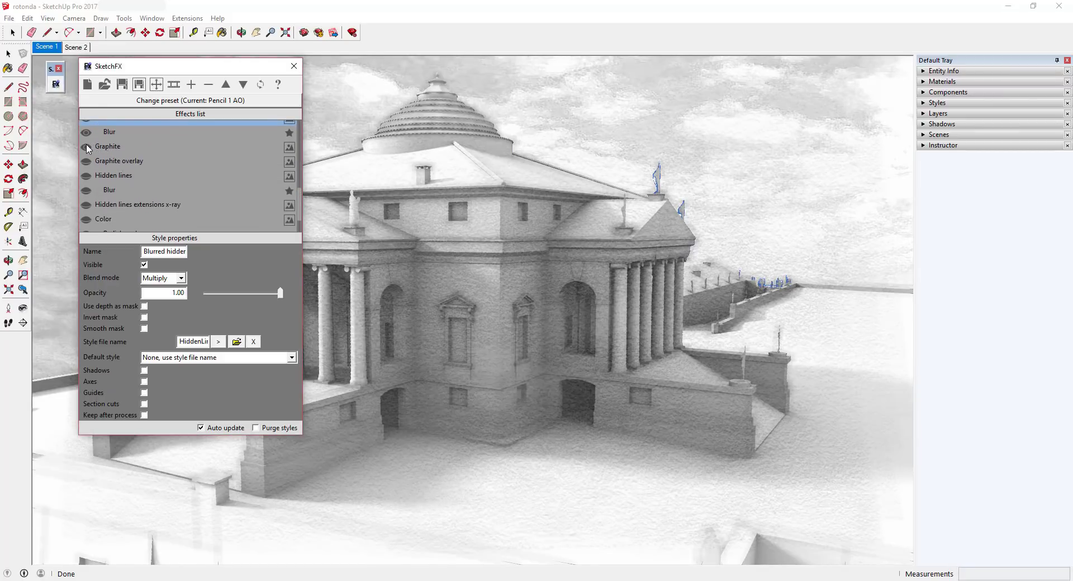
left_click(86, 161)
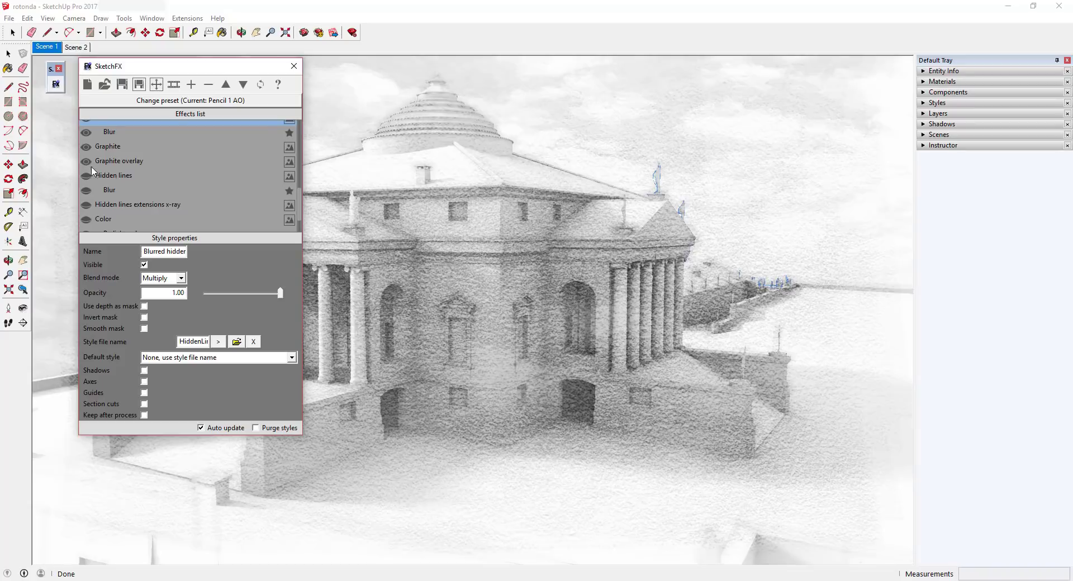
left_click(108, 146)
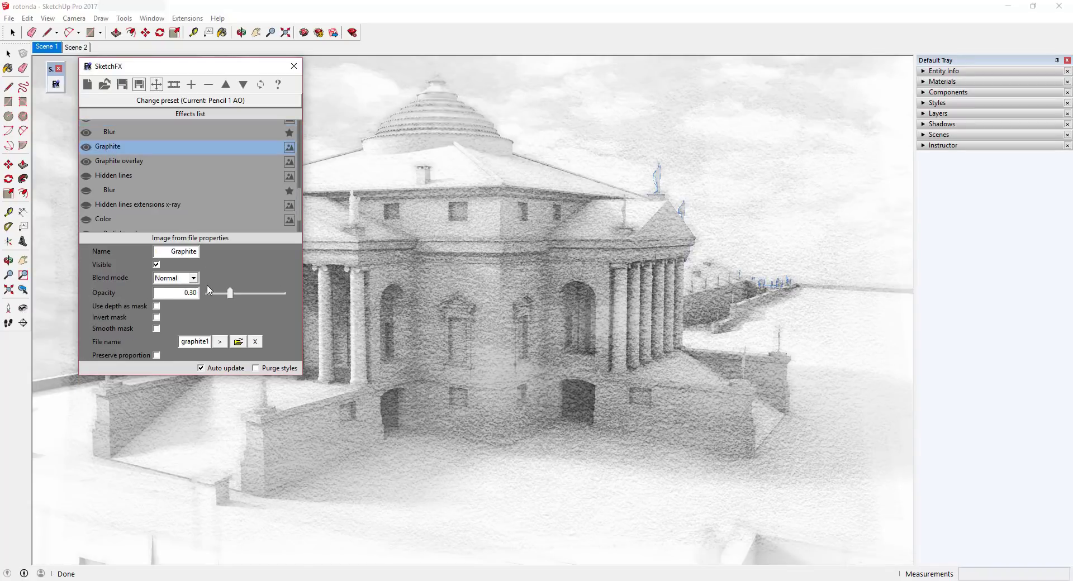
left_click(193, 278)
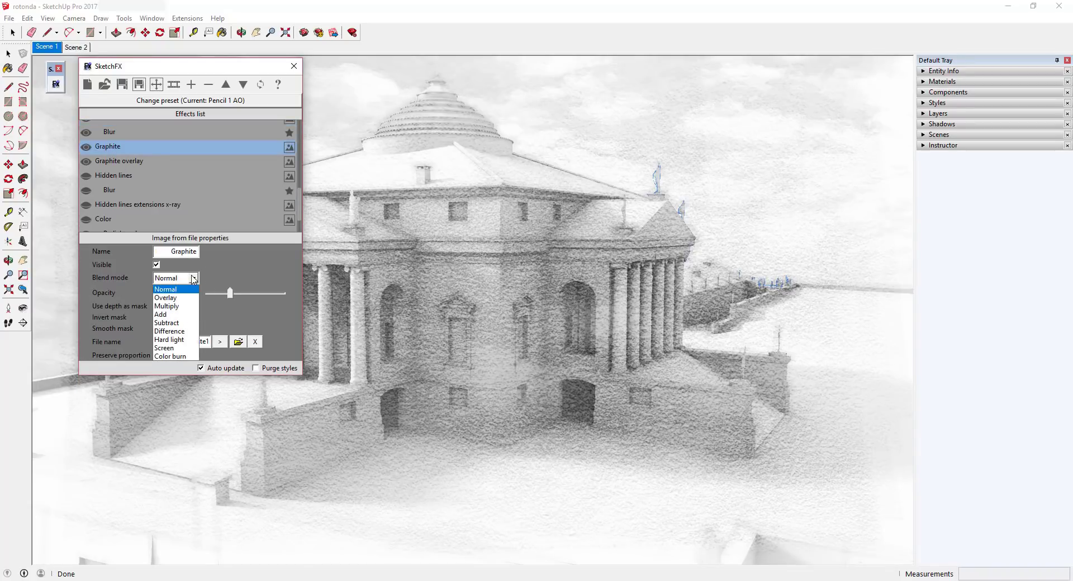
left_click(170, 307)
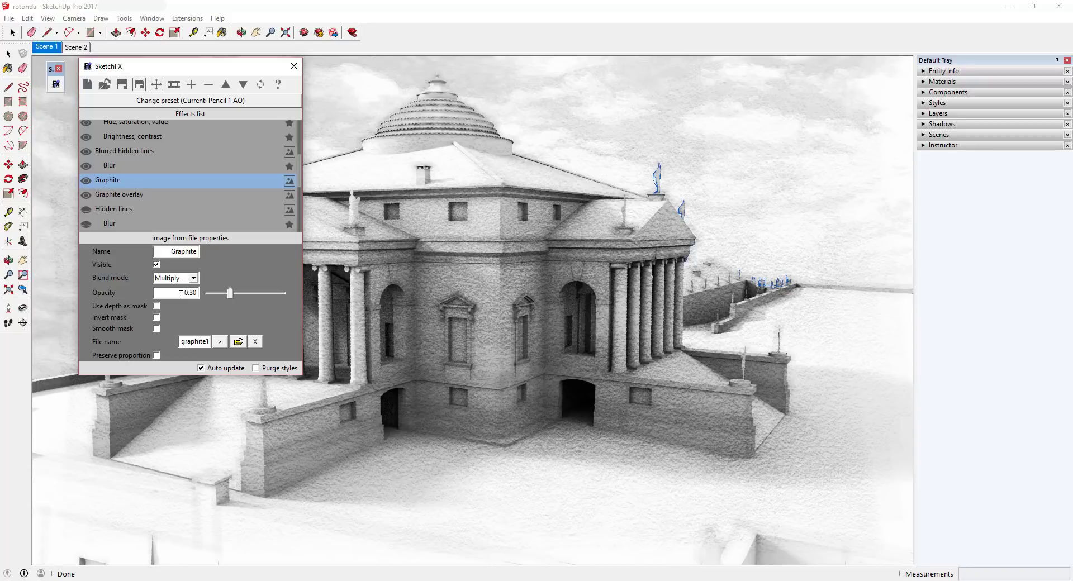
left_click(184, 278)
left_click(180, 293)
left_click(256, 293)
left_click(255, 293)
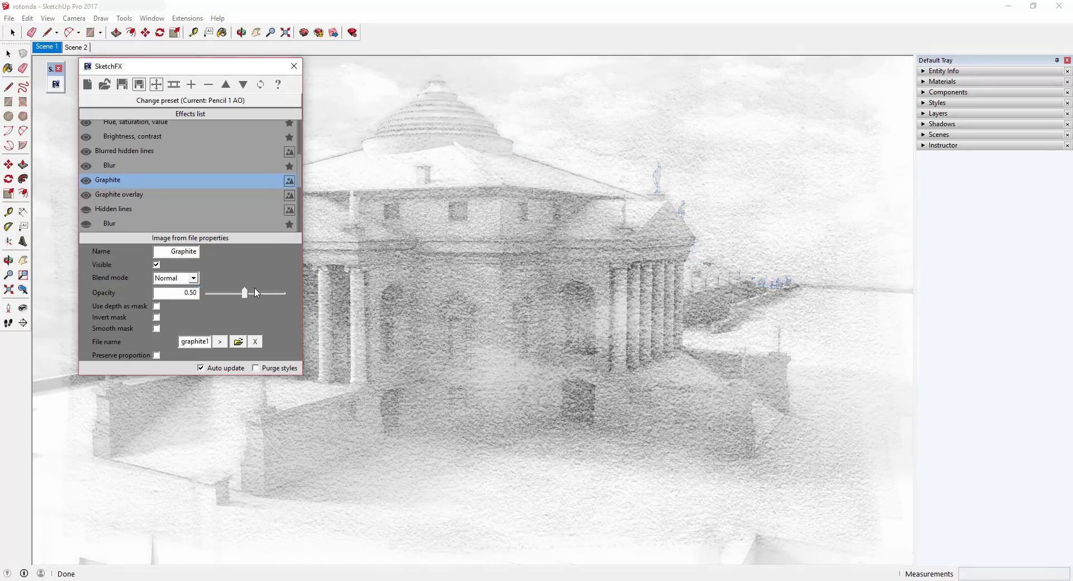
Set the Graphite overlay opacity to 0.50.
left_click(198, 293)
key("Down")
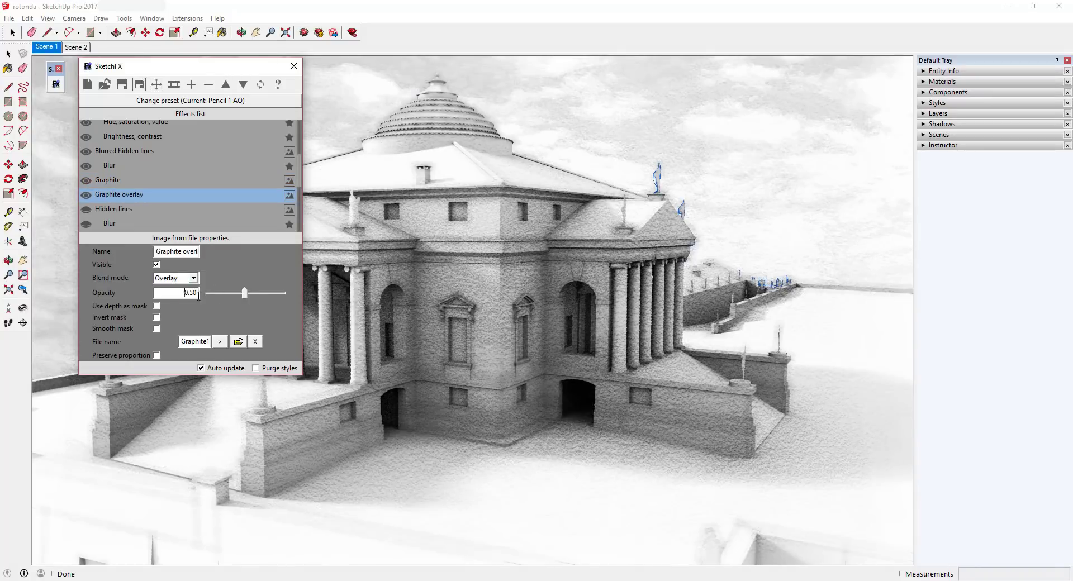
left_click(285, 293)
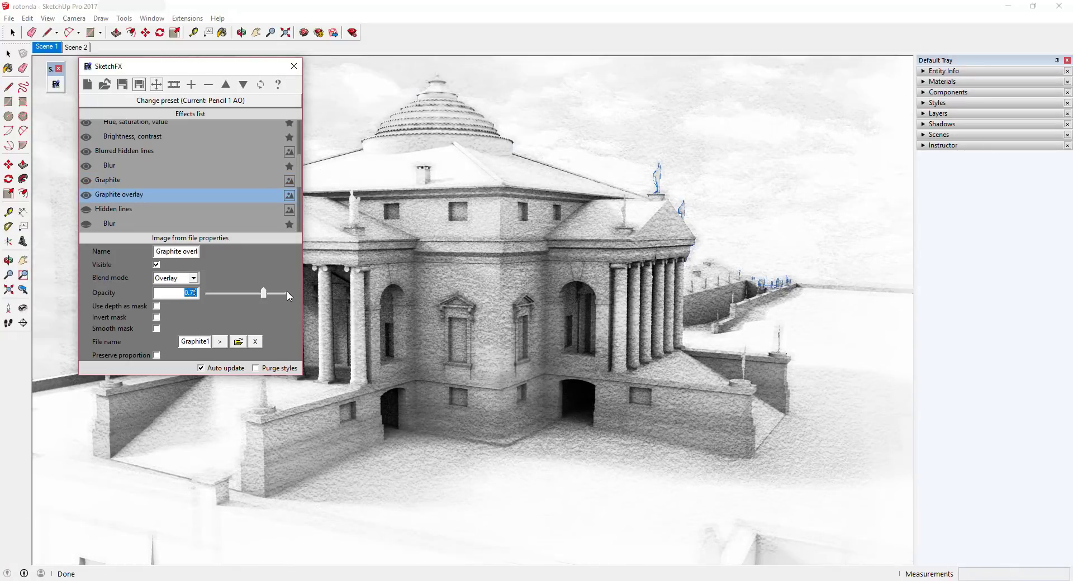
type(".5")
key("Return")
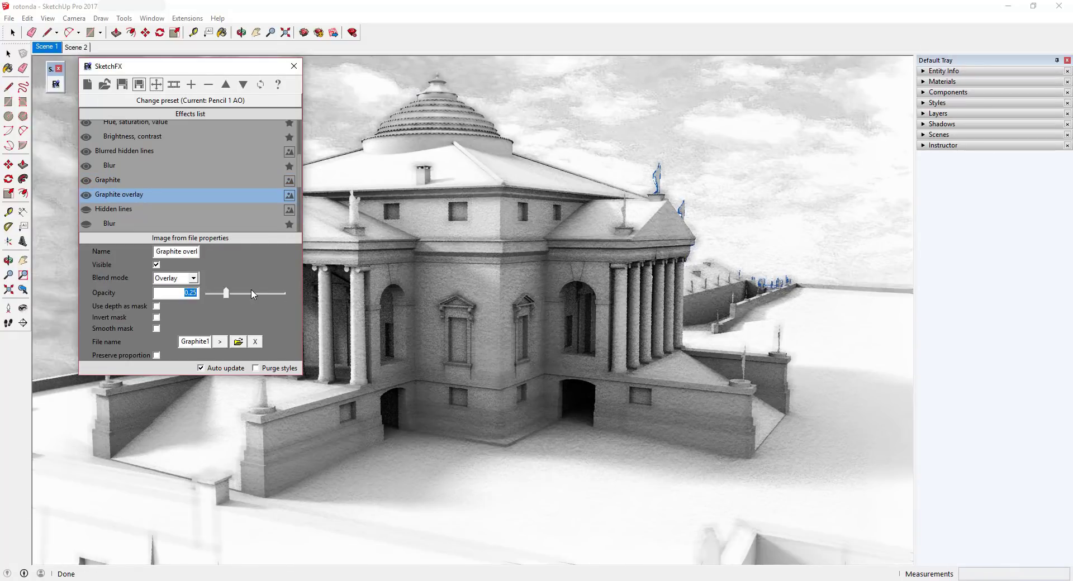
Make the Hidden lines and Hidden lines extensions x-ray effects visible.
scroll(167, 179, "down", 1)
left_click(89, 166)
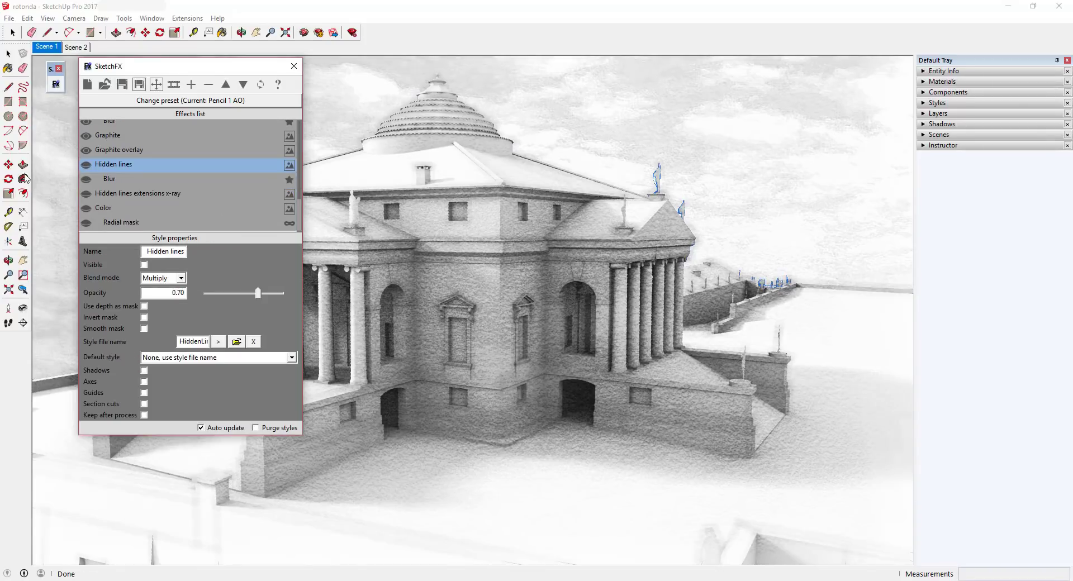
left_click(86, 164)
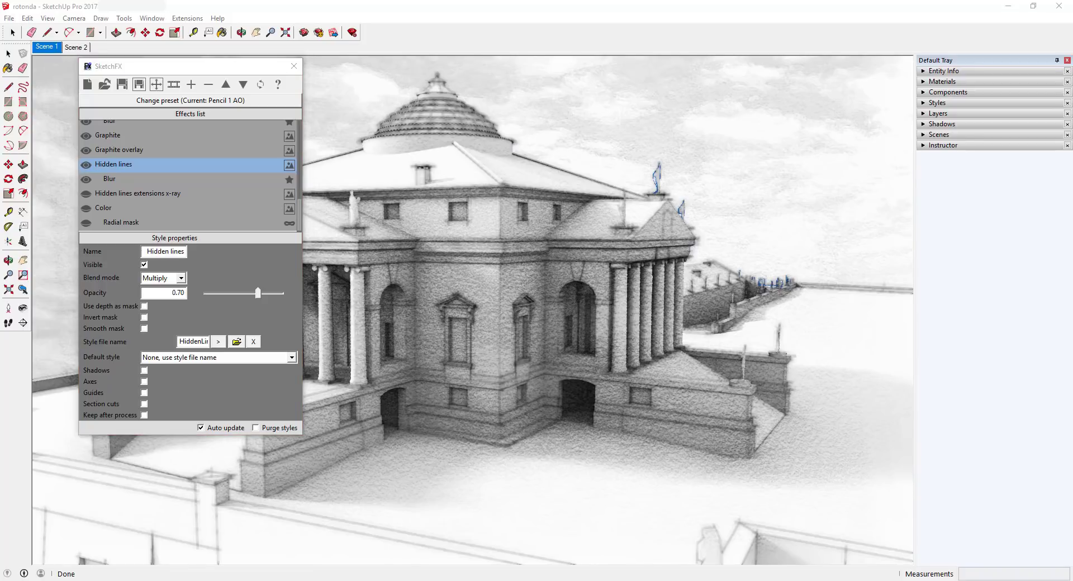
left_click(86, 193)
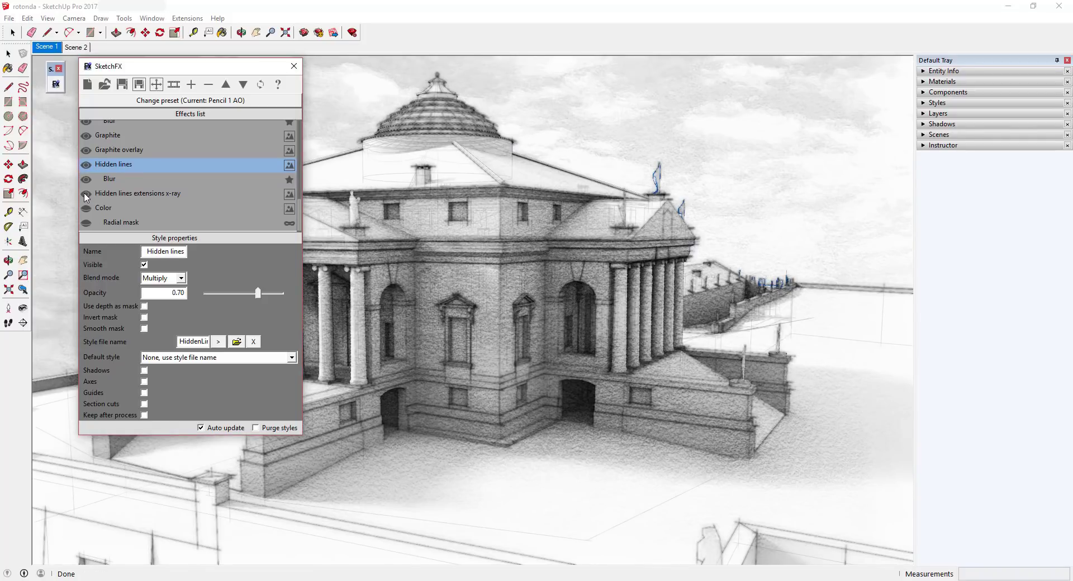
left_click(114, 193)
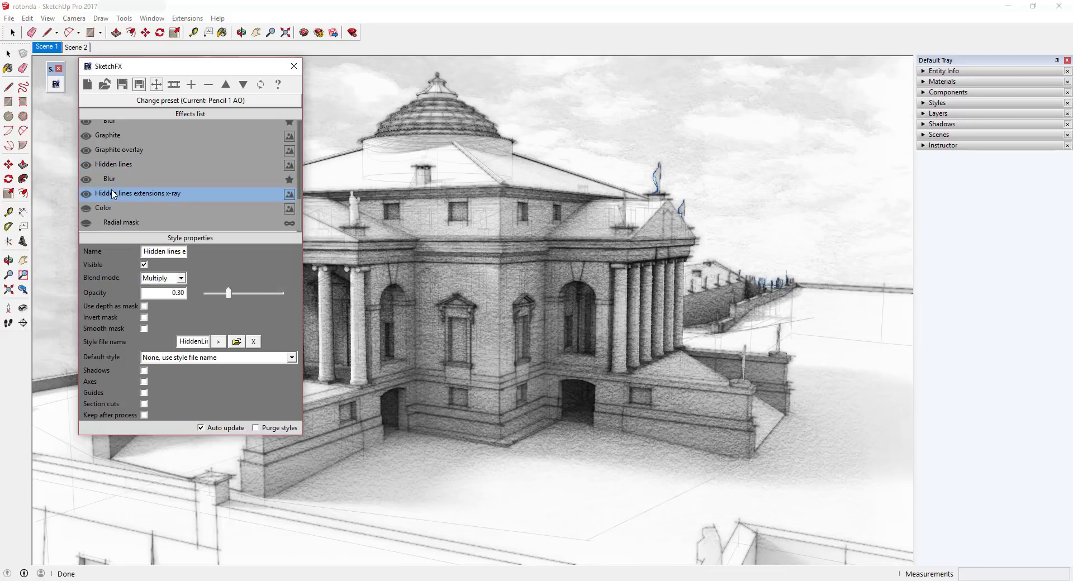
Adjust the x-ray lines' opacity through 0.70, 1.00 and 0.50, ending at 0.30.
double_click(178, 292)
type(".")
key("Return")
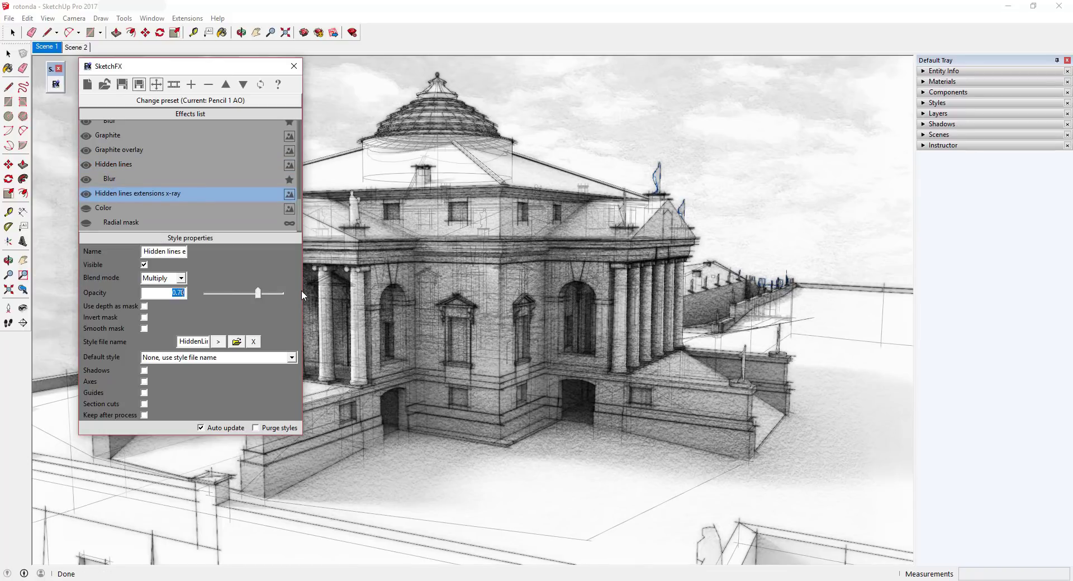
type("1")
key("Return")
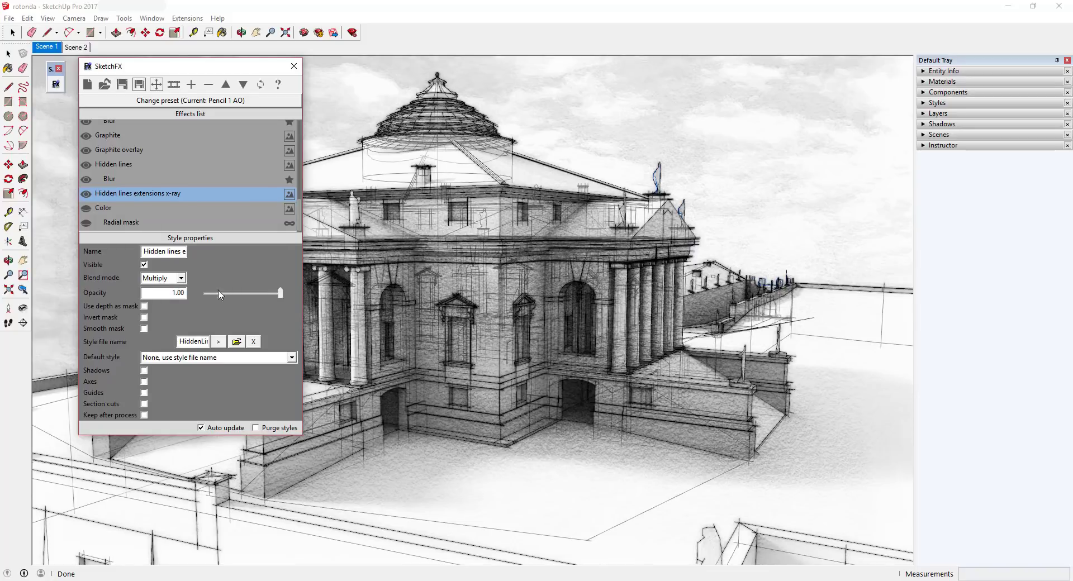
left_click(273, 293)
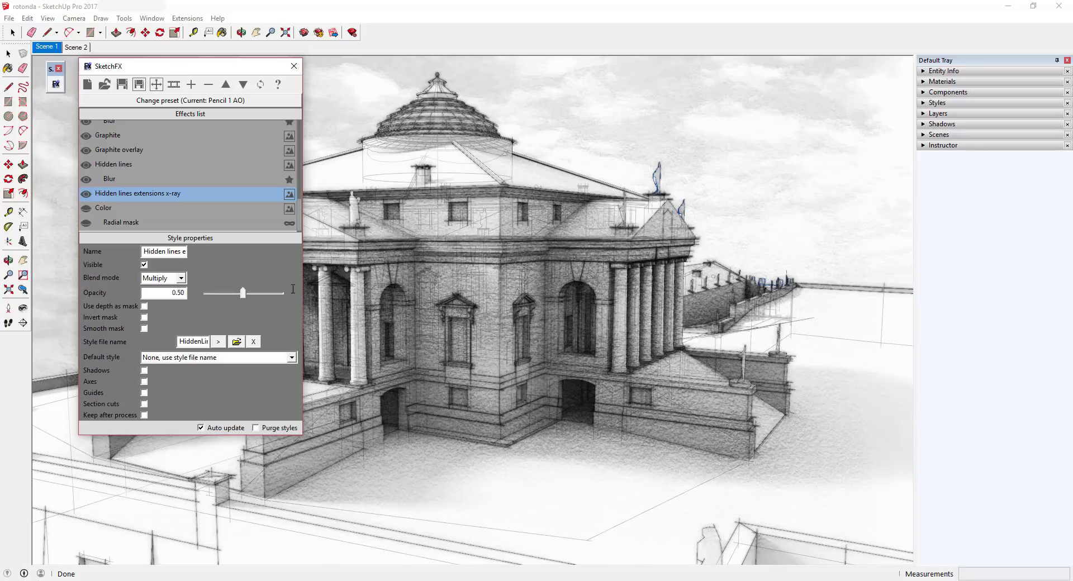
key("Left")
key("Left")
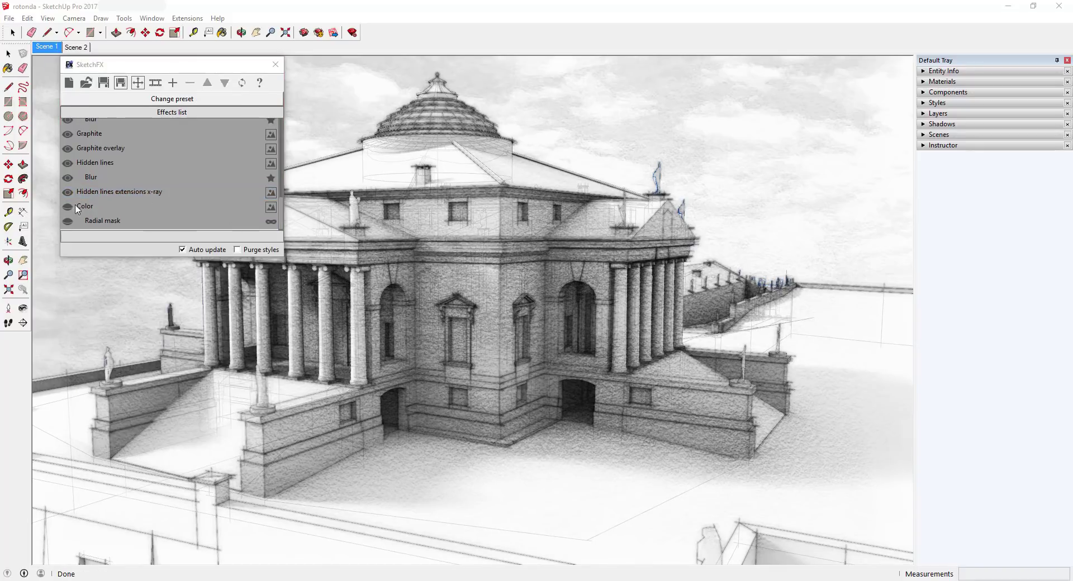
Inspect Color, test Radial mask's invert and visibility, then shrink the vignette's start radius.
left_click(68, 208)
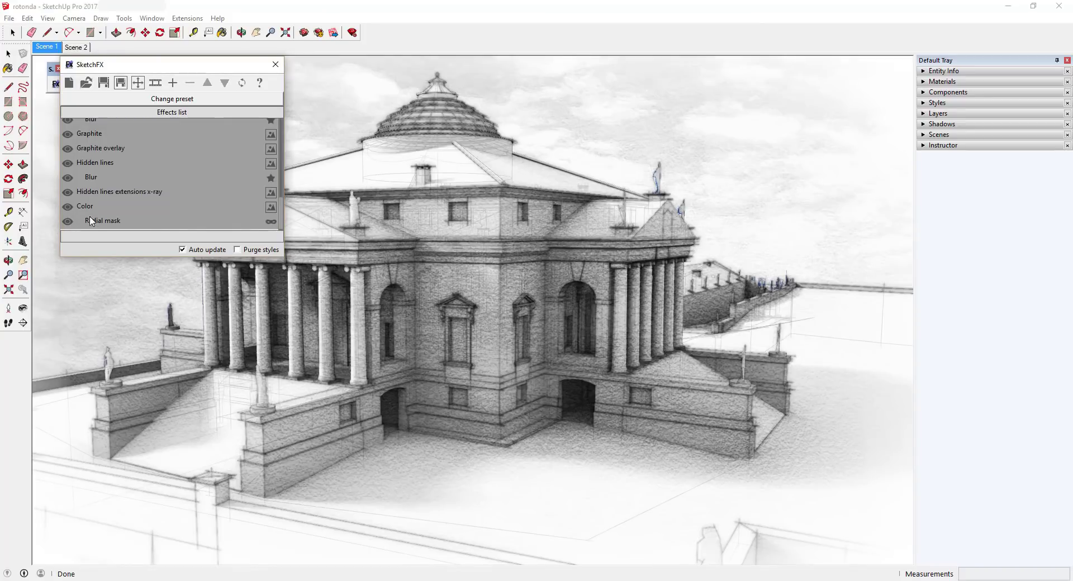
left_click(110, 206)
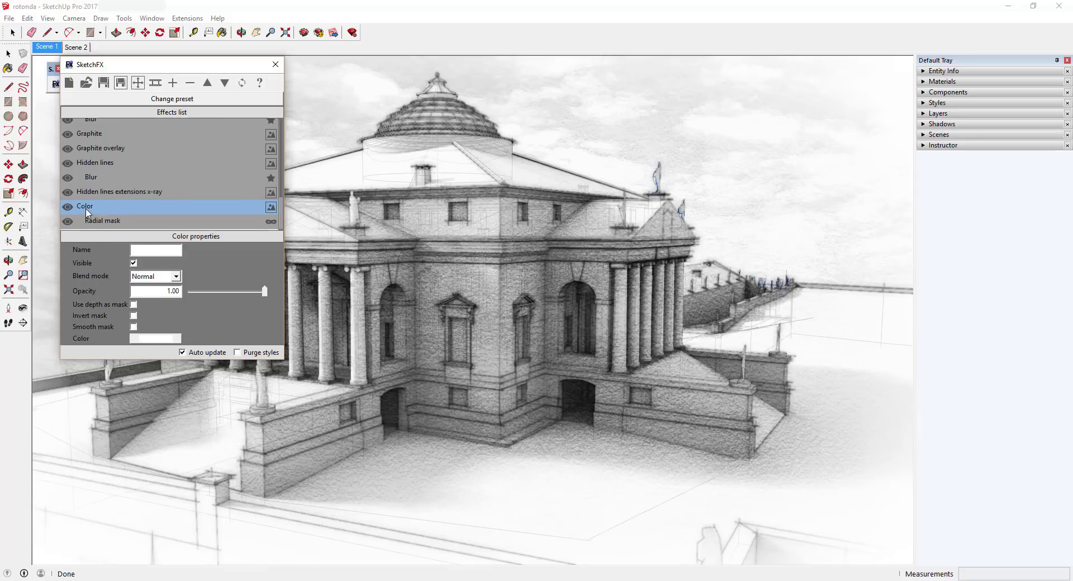
left_click(95, 221)
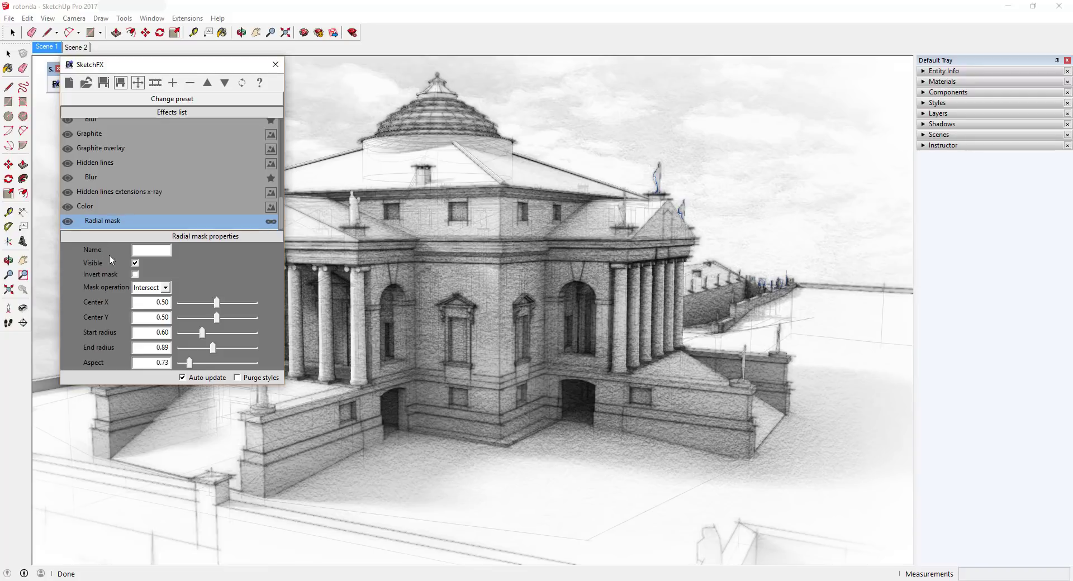
left_click(135, 274)
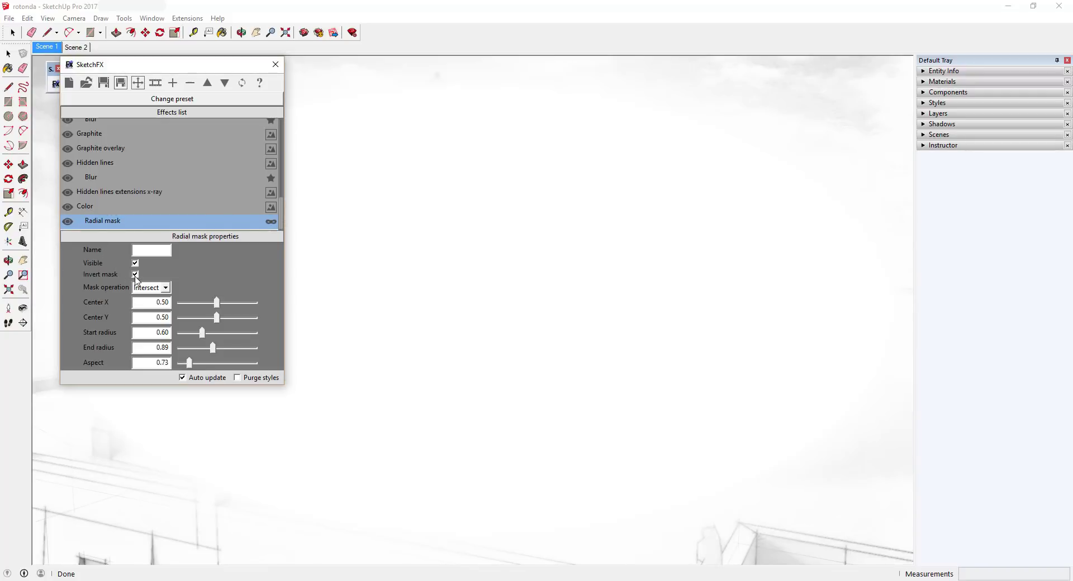
left_click(135, 275)
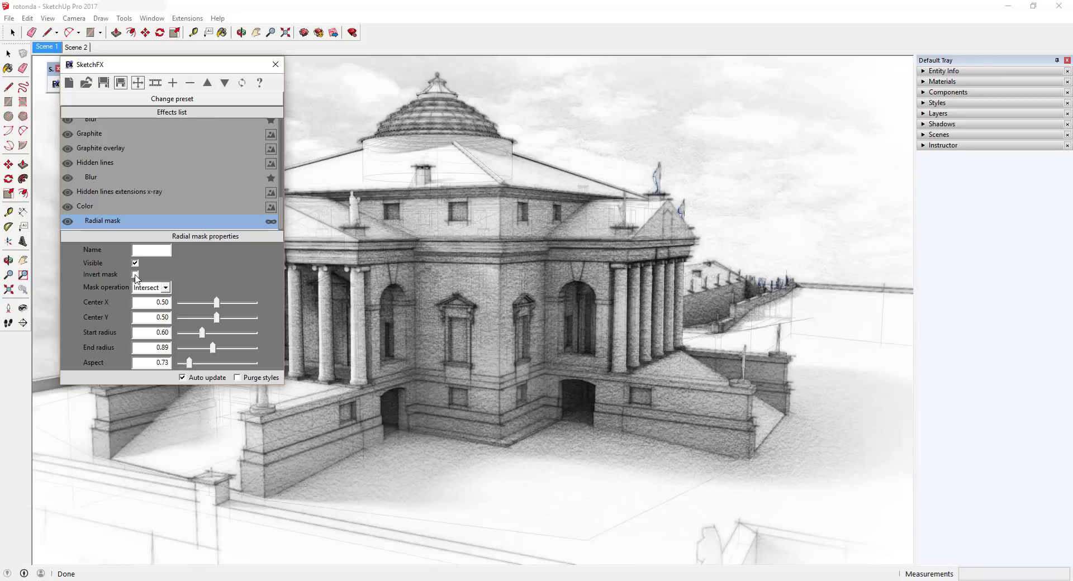
left_click(68, 221)
left_click(67, 222)
mouse_move(203, 335)
left_mouse_down()
mouse_move(190, 335)
mouse_move(210, 349)
left_mouse_up()
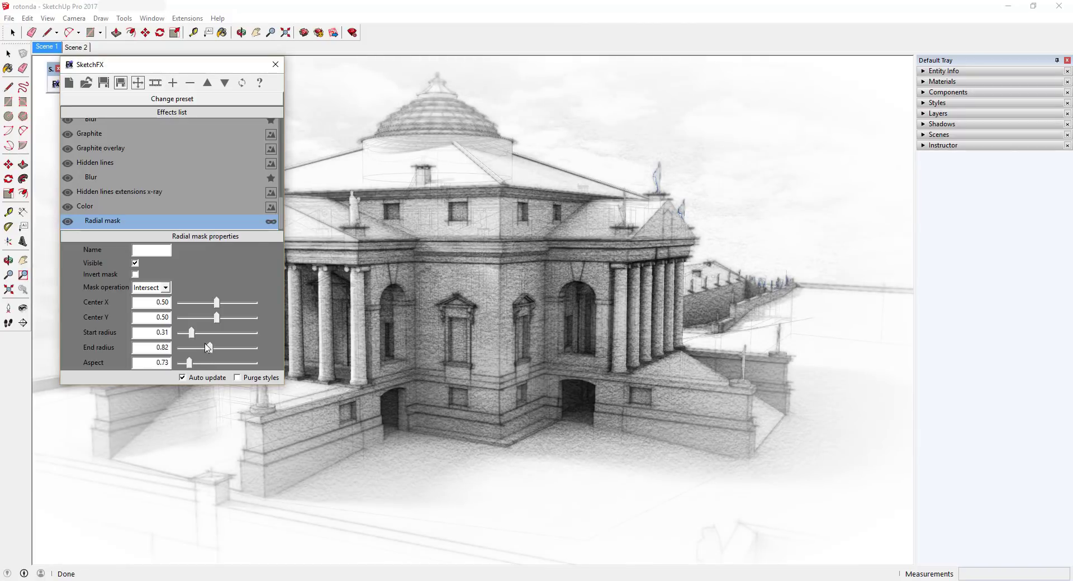